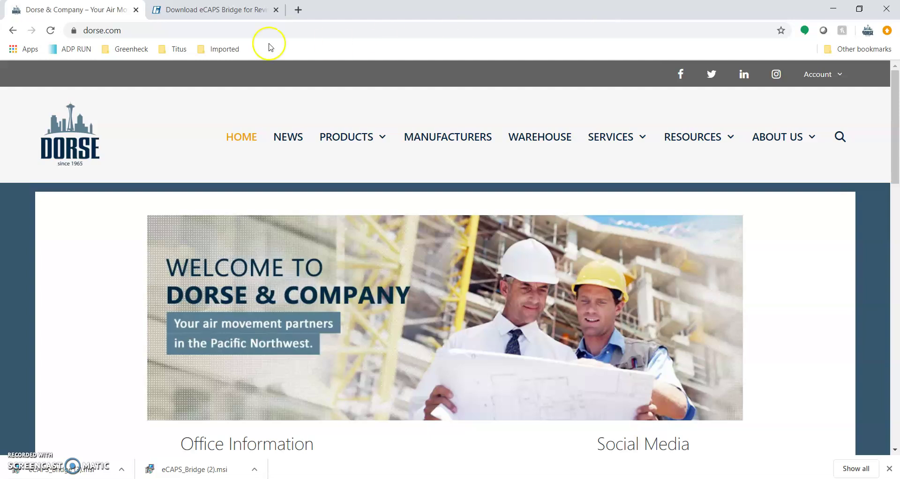
Bring up the Greenheck download page for eCAPS Bridge for Revit and review its heading and description
left_click(251, 14)
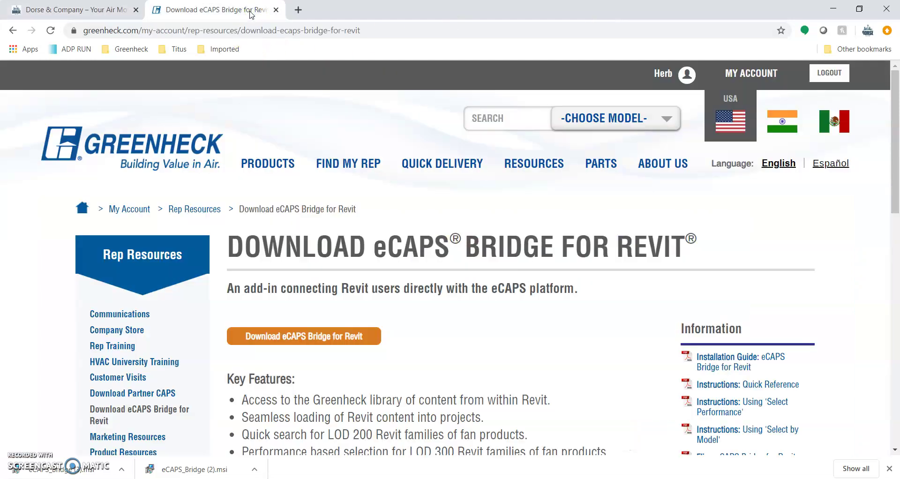
left_click_drag(575, 247, 518, 245)
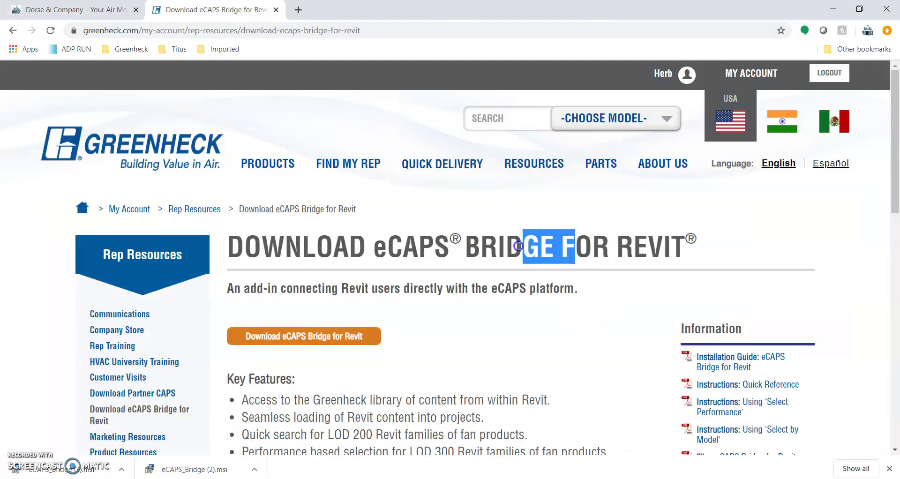
left_click(519, 246)
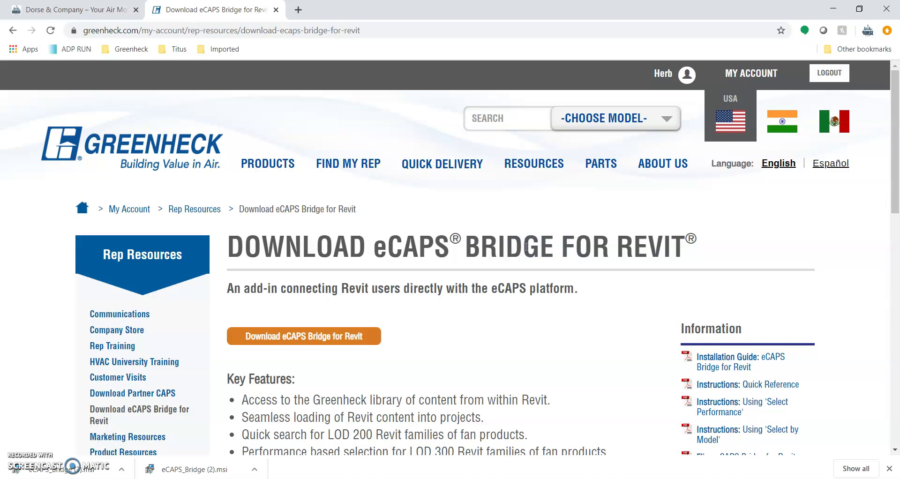
left_click(569, 298)
Switch to Revit and open Greenheck's product selection by performance in a maximized window
mouse_move(544, 478)
left_click(543, 445)
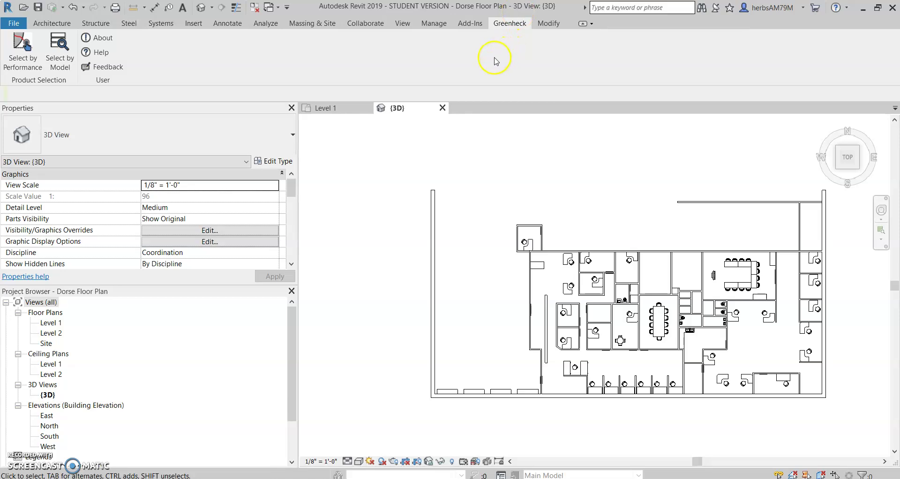
left_click(252, 56)
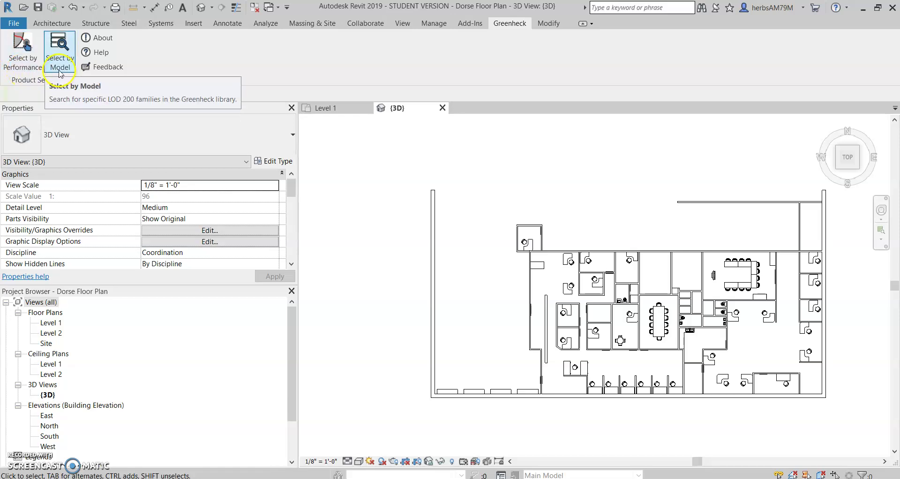
left_click(15, 48)
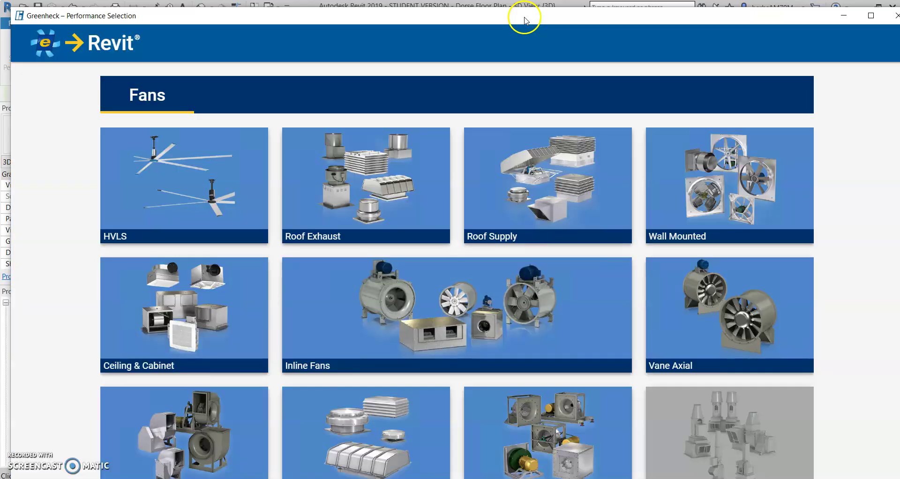
double_click(523, 16)
left_click(842, 102)
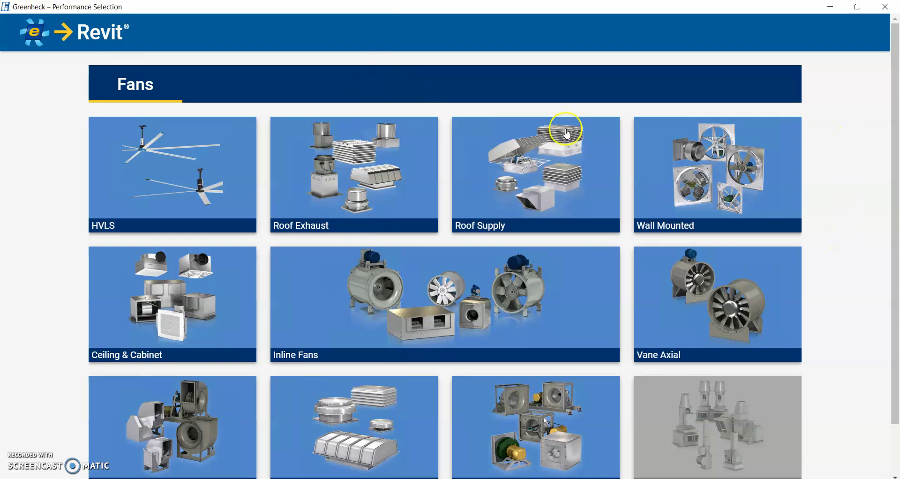
Look over the fan categories and start a size-based selection for HVLS fans
scroll(220, 379, "down", 2)
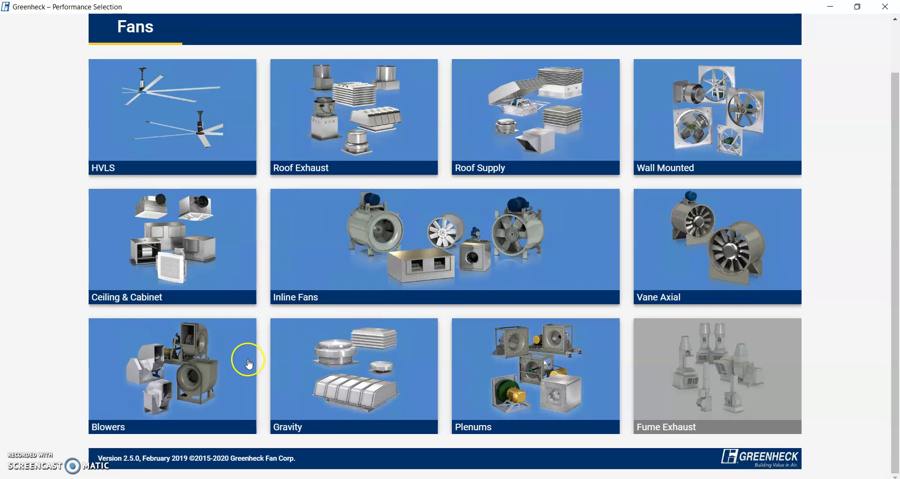
scroll(259, 288, "up", 2)
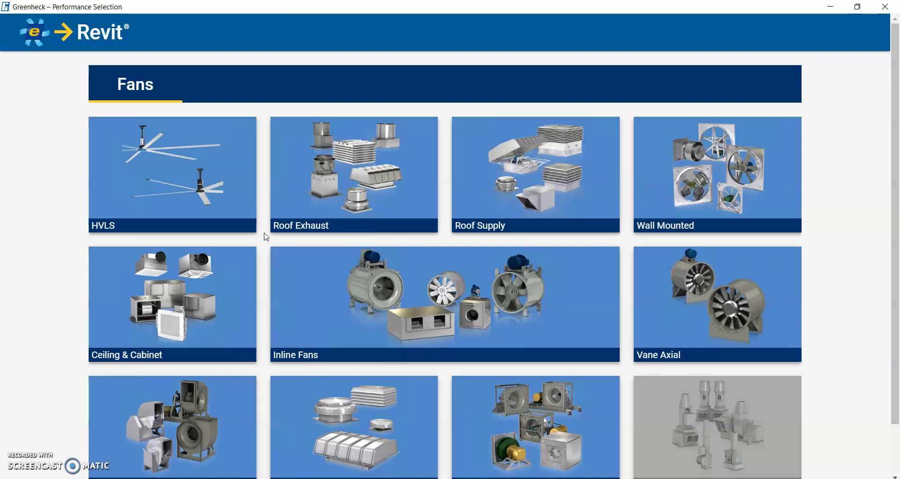
scroll(267, 237, "down", 2)
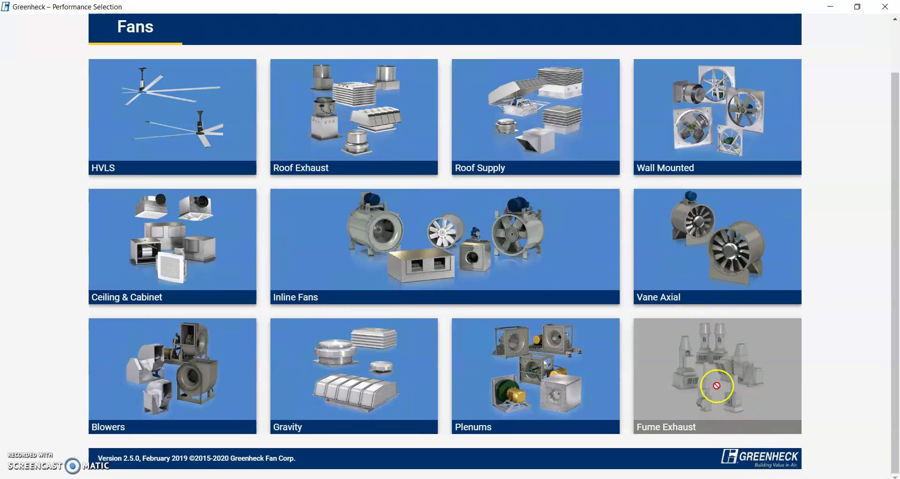
scroll(733, 375, "up", 2)
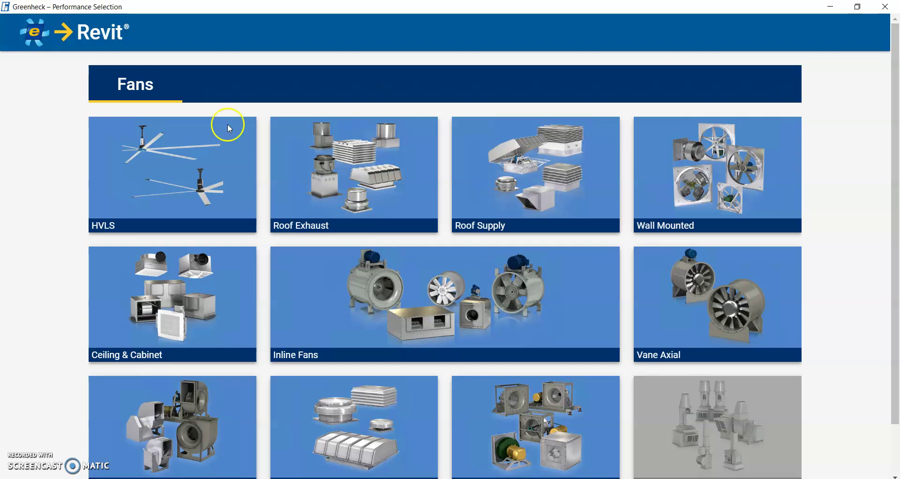
left_click(177, 158)
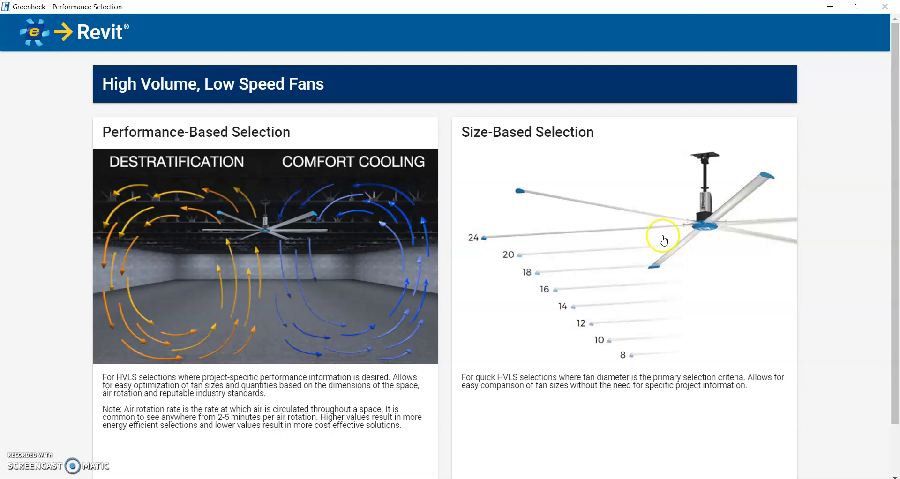
left_click(649, 247)
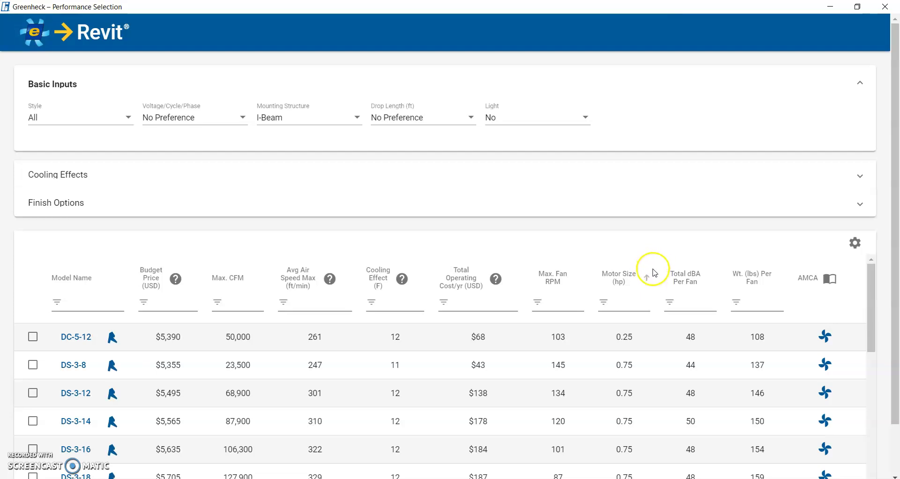
Set the fan style to Industrial and the voltage/cycle/phase to 208/60/1
left_click(127, 118)
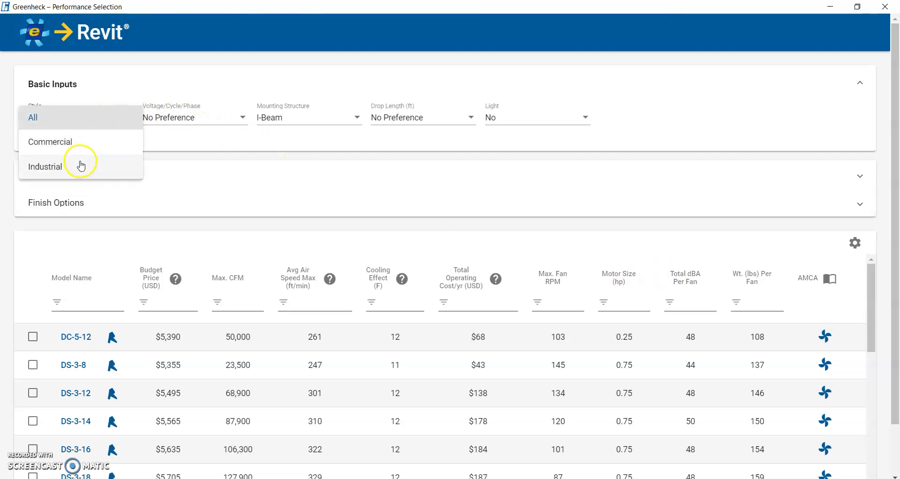
left_click(81, 166)
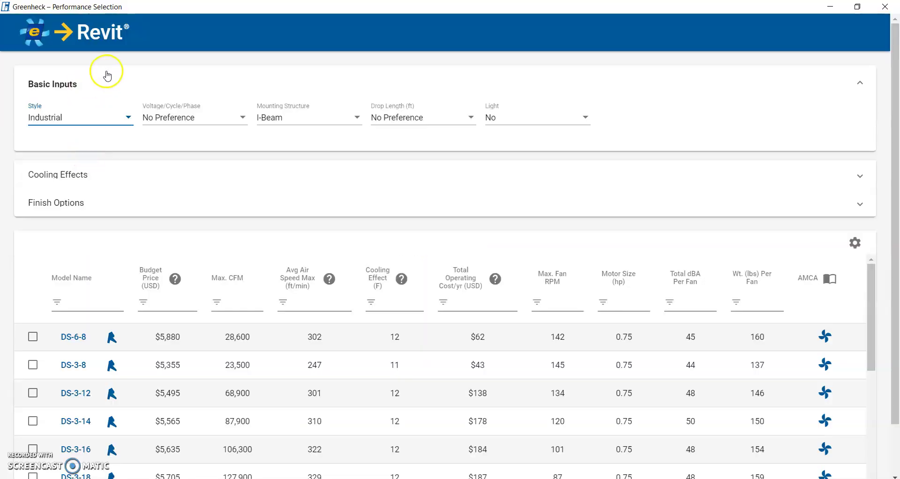
left_click(243, 119)
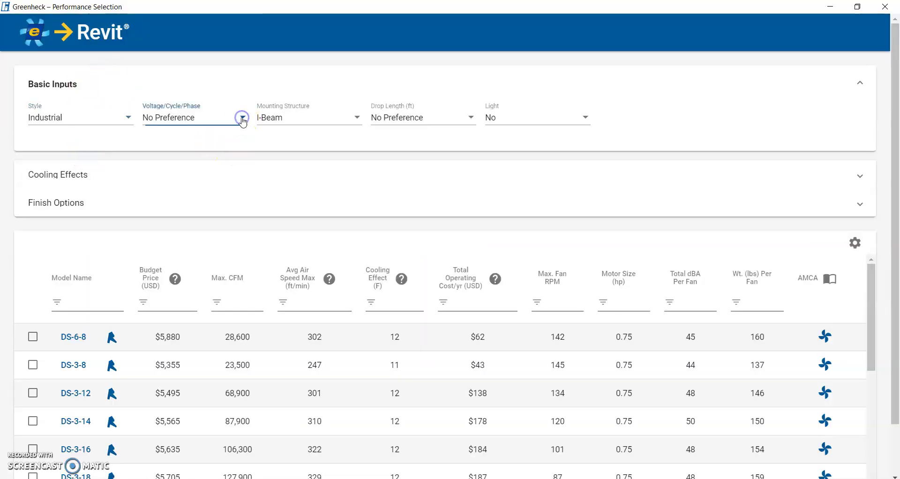
left_click(186, 172)
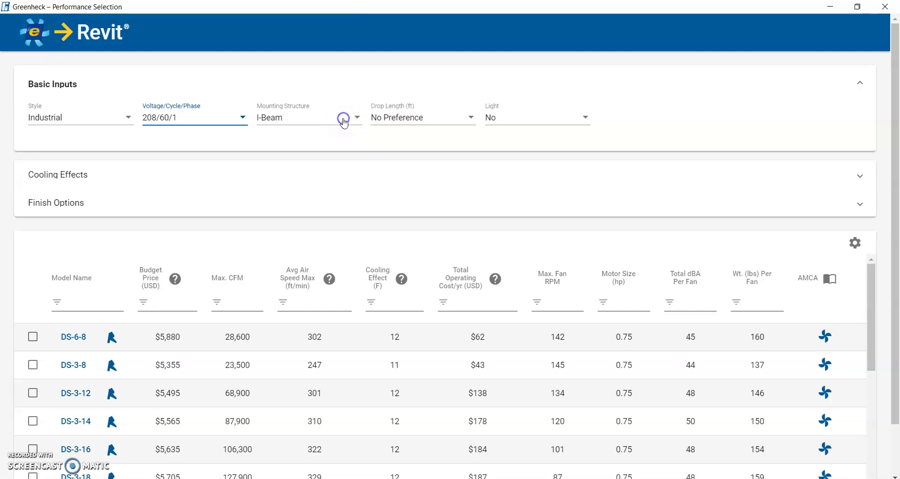
Keep I-Beam as the mounting structure and set the drop length to 3.5 ft
left_click(343, 120)
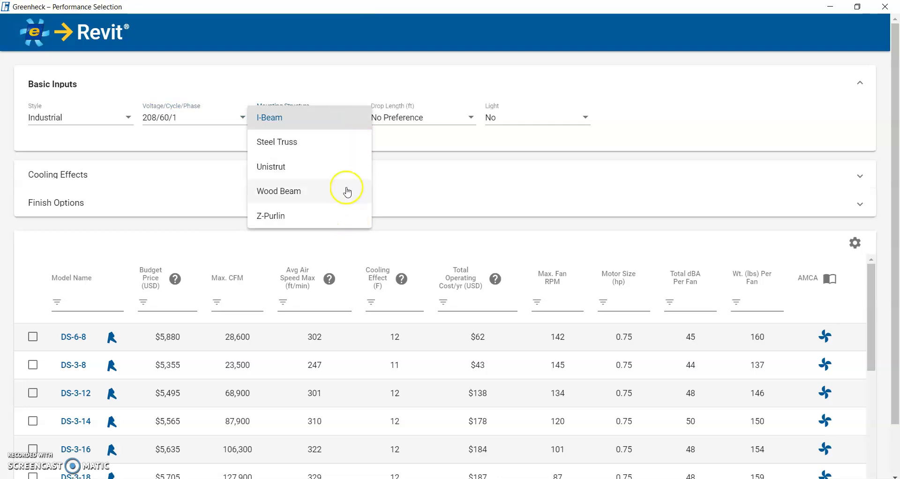
left_click(339, 118)
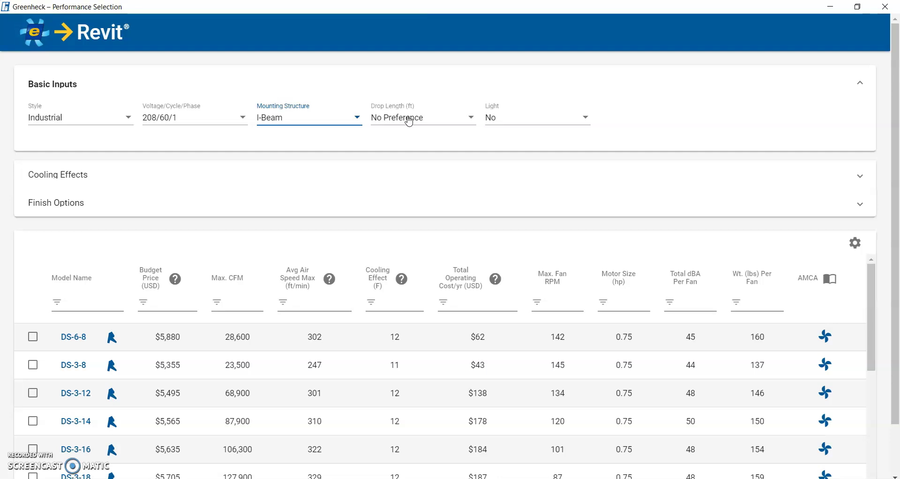
left_click(318, 118)
left_click(318, 118)
left_click(404, 109)
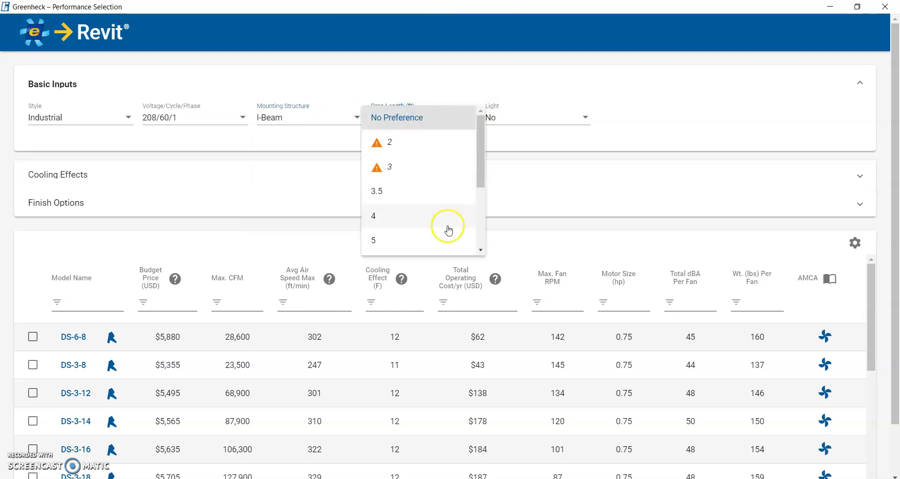
left_click(450, 198)
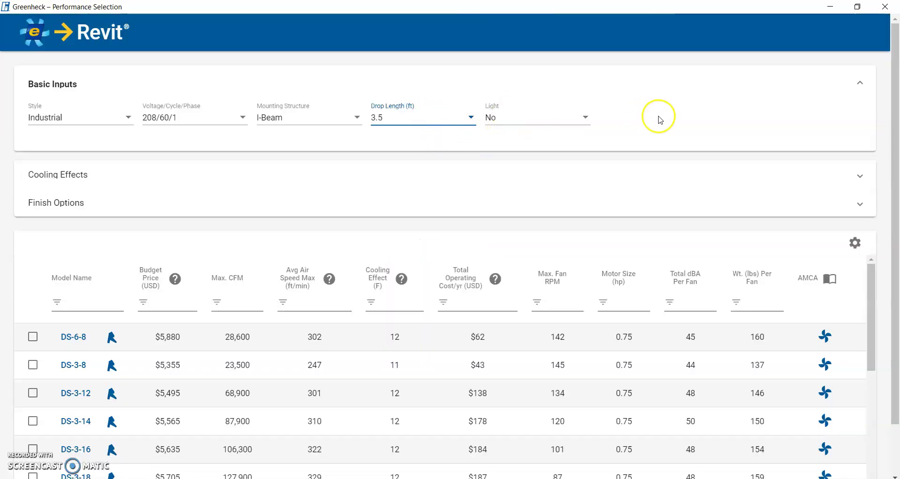
Open the product information for the DS-6-8 fan and review its description, coverage and spacing
scroll(678, 128, "down", 1)
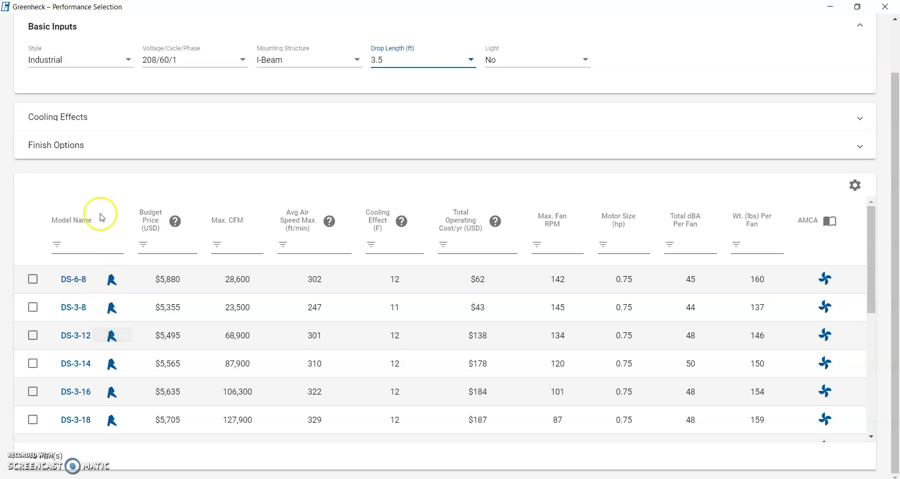
left_click(74, 280)
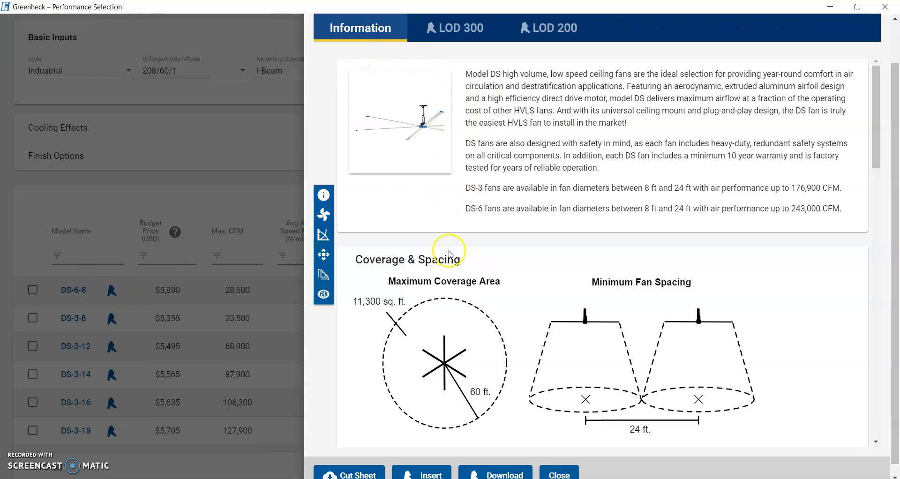
scroll(335, 155, "down", 3)
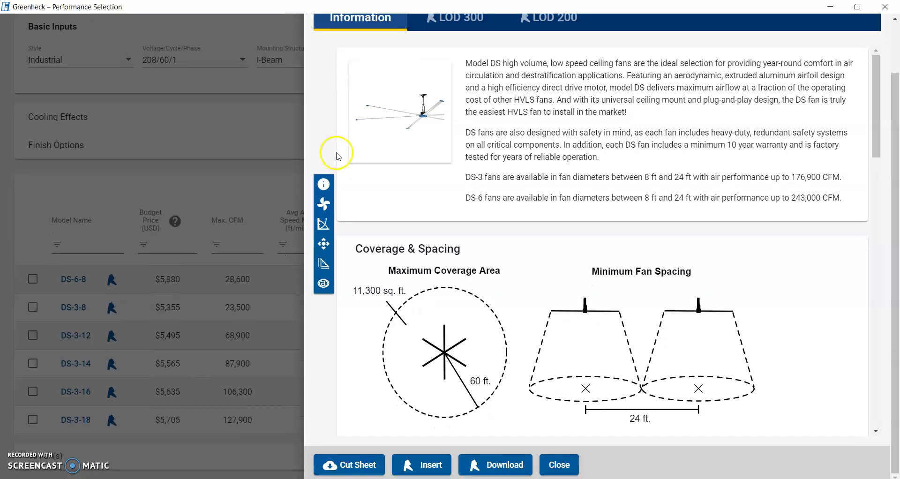
scroll(330, 108, "up", 1)
scroll(322, 94, "down", 1)
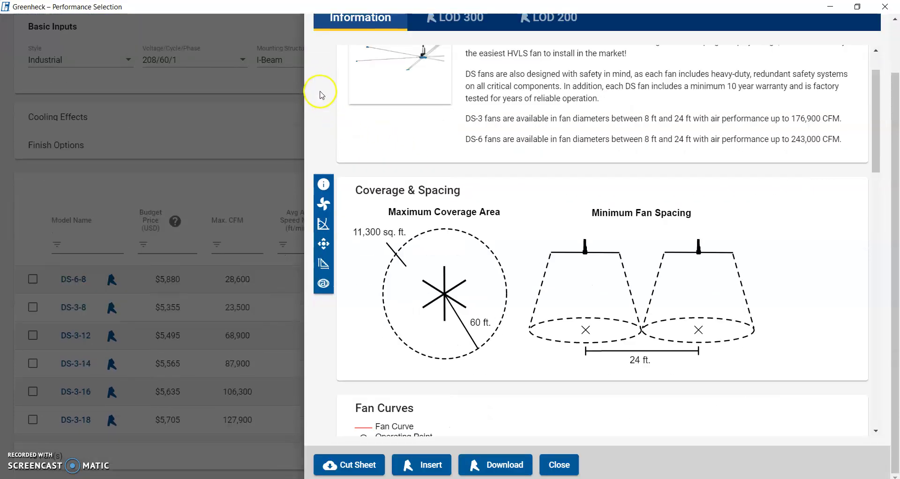
Tag the DS-6-8 fan's LOD 300 family HVLS-1 and insert it into the Revit project
left_click(416, 466)
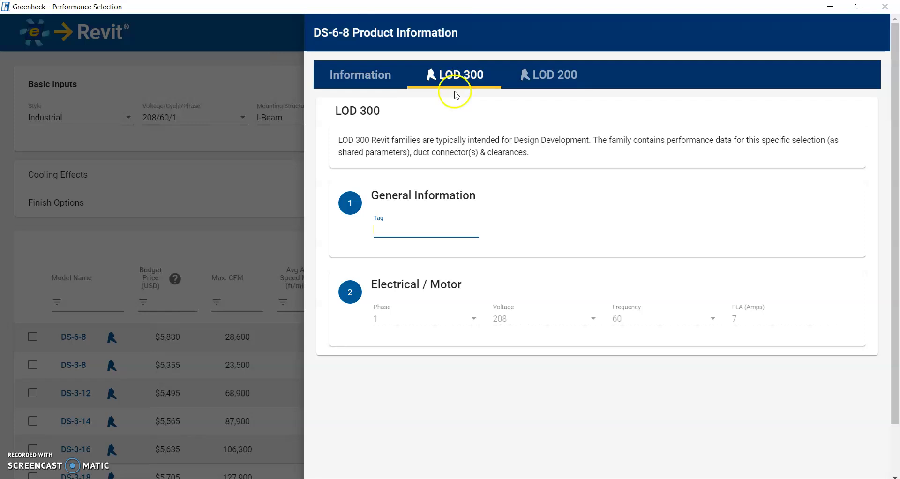
left_click(443, 229)
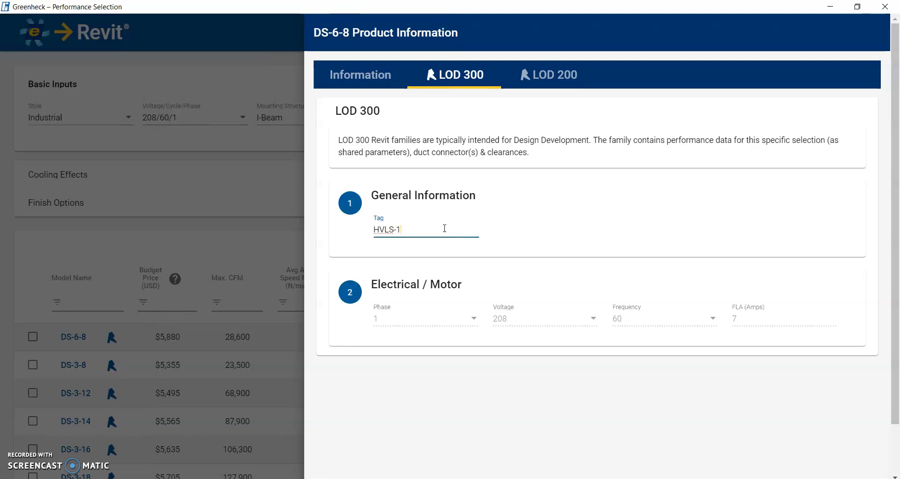
scroll(464, 328, "down", 2)
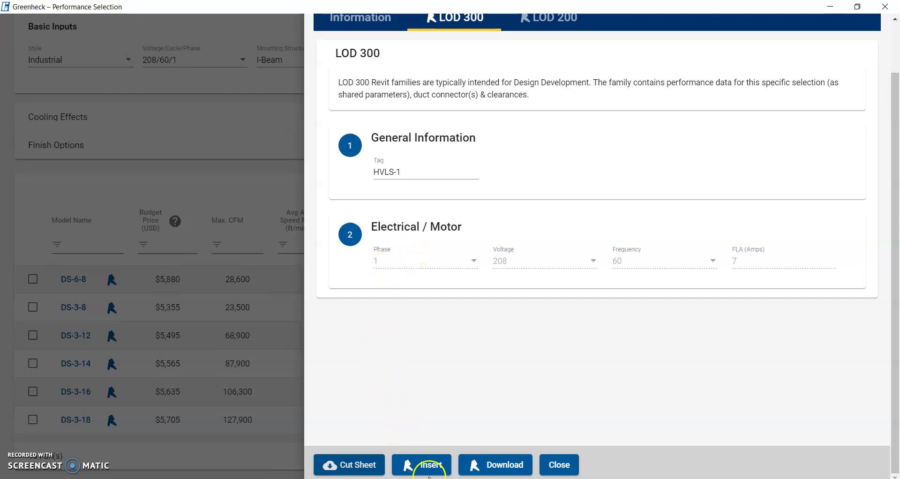
left_click(430, 467)
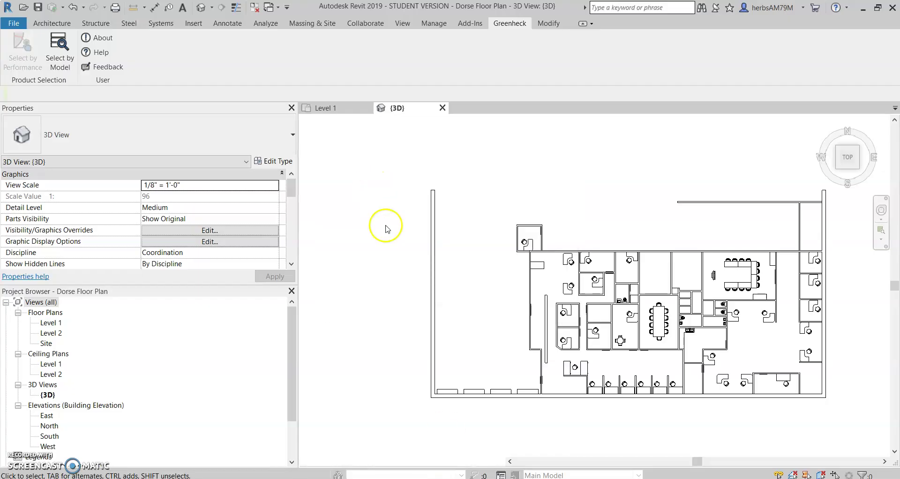
Set the fan's offset to 16' 0" on Level 1 and place one instance in the large open room west of the offices
scroll(477, 290, "up", 5)
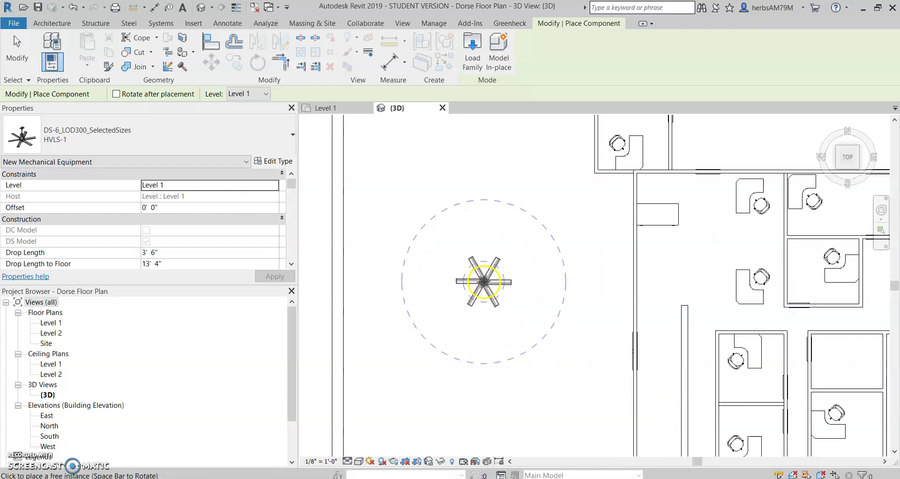
left_click(192, 208)
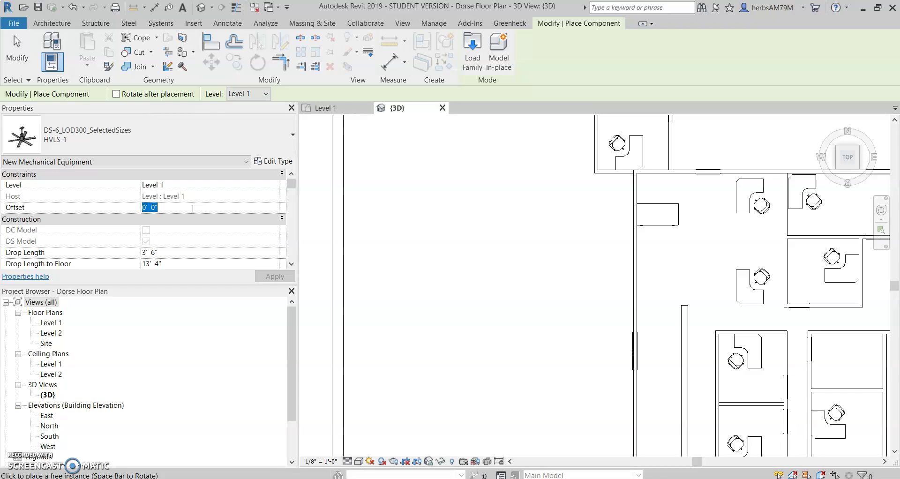
type("16")
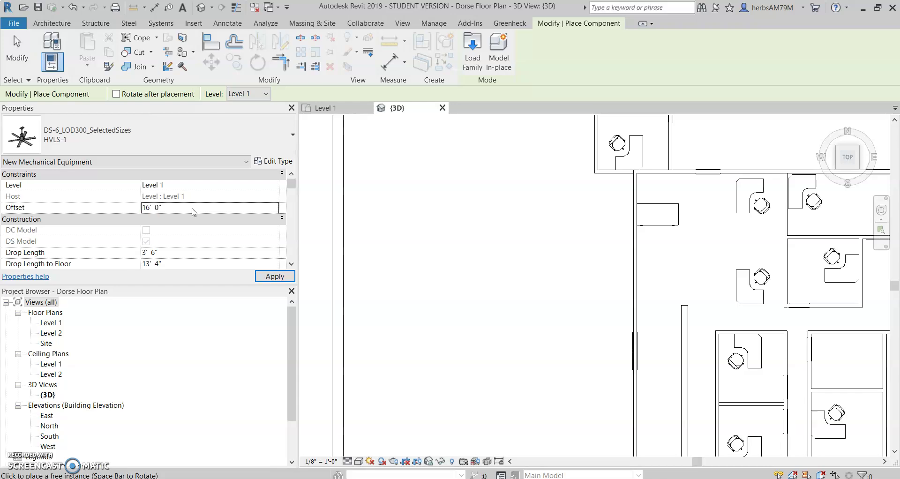
scroll(481, 286, "down", 2)
scroll(481, 286, "down", 2)
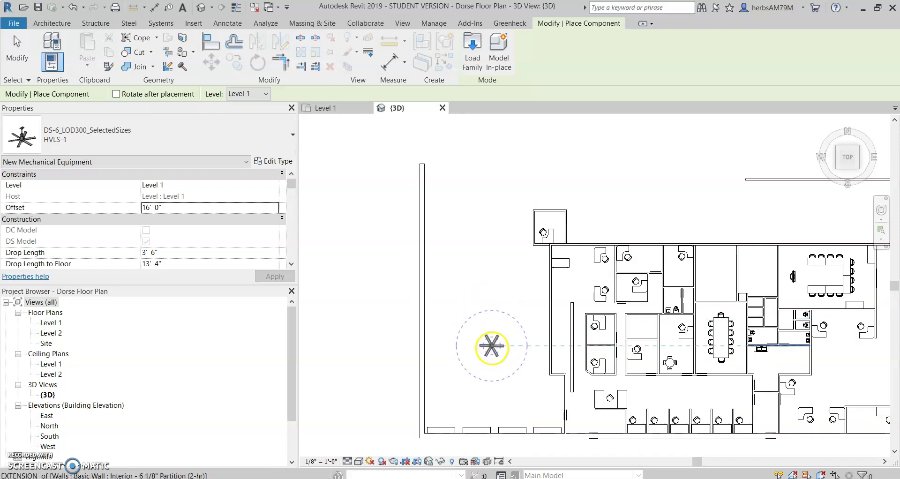
left_click(491, 346)
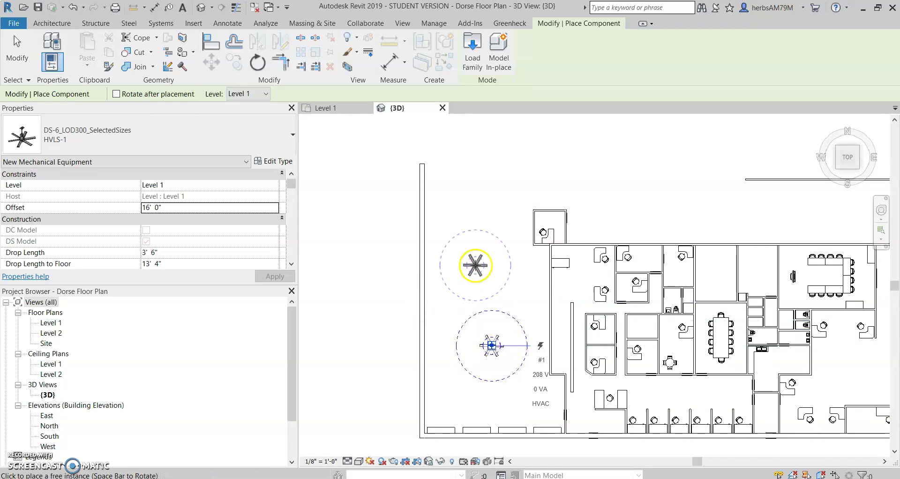
key("Escape")
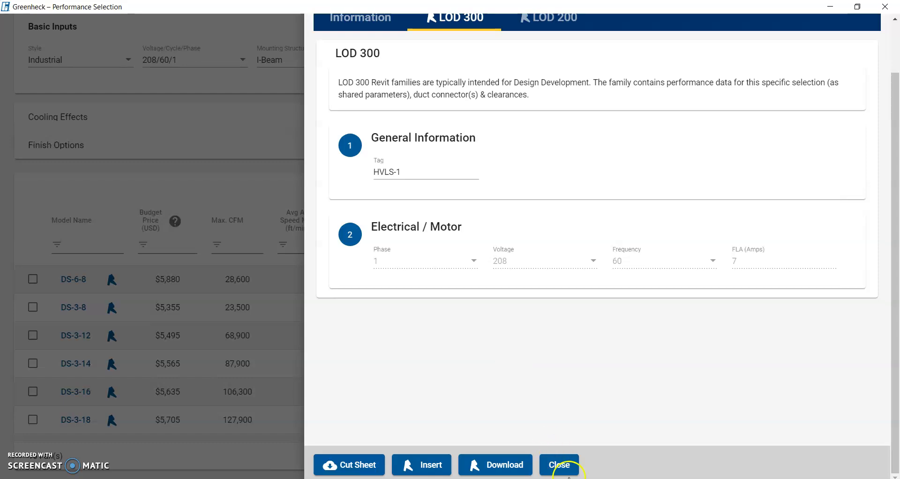
Close the DS-6-8 product information and the performance selection window to return to the Revit model
left_click(561, 465)
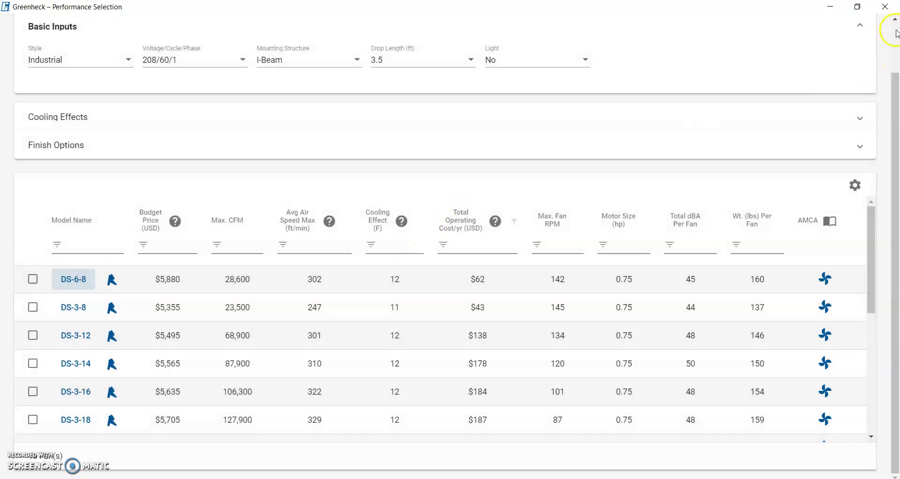
left_click(885, 8)
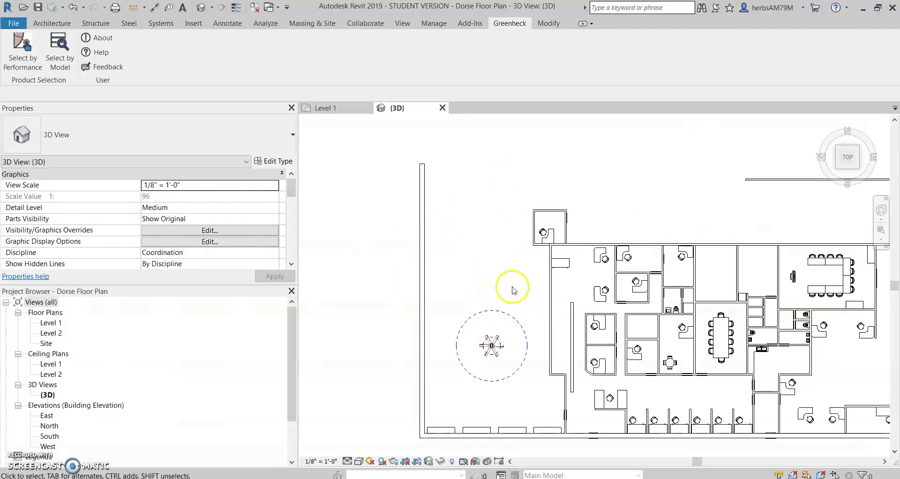
middle_click_drag(508, 291, 473, 262)
scroll(459, 316, "up", 1)
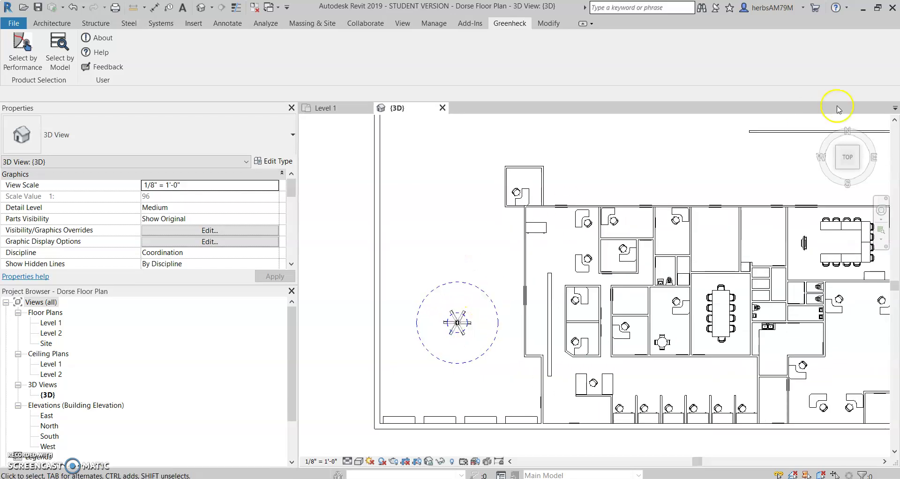
Orient the 3D view isometrically and examine the placed HVLS fan's mounting, blades and clearance zones
left_click(862, 169)
scroll(530, 311, "up", 3)
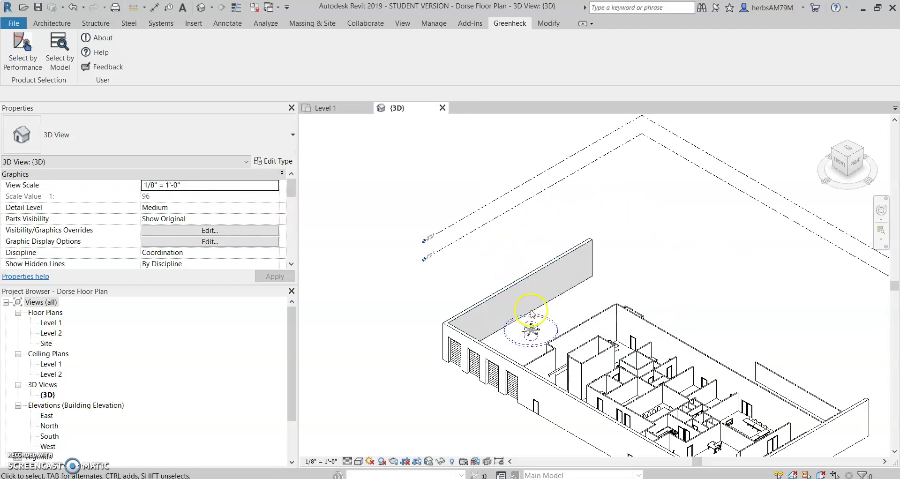
scroll(518, 367, "up", 3)
scroll(468, 342, "up", 2)
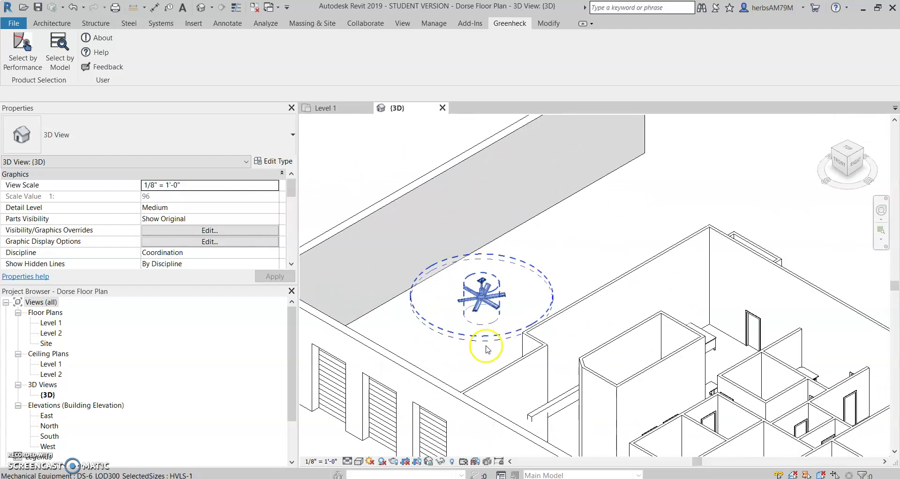
scroll(488, 305, "up", 4)
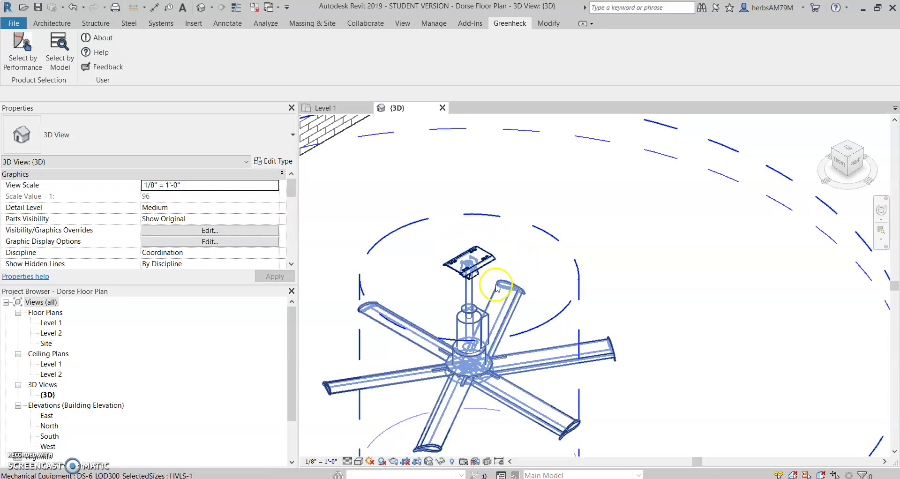
scroll(636, 246, "down", 5)
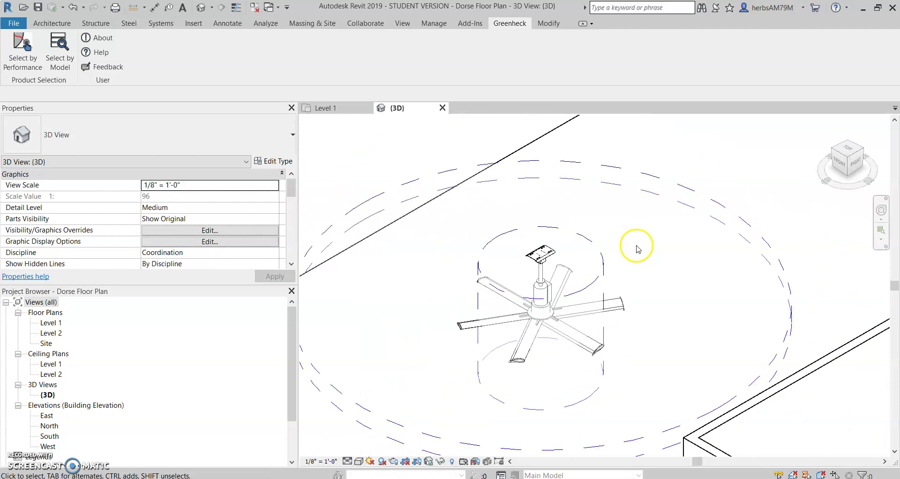
scroll(637, 248, "down", 2)
scroll(678, 235, "down", 3)
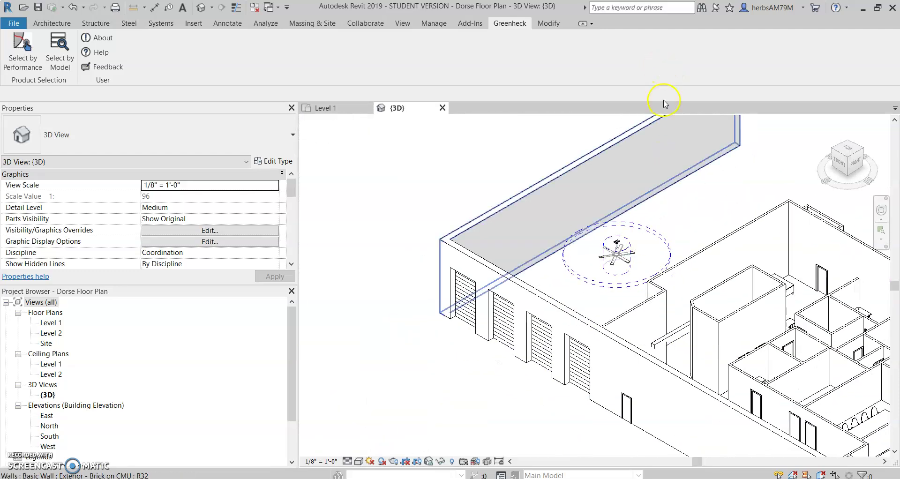
scroll(679, 234, "down", 3)
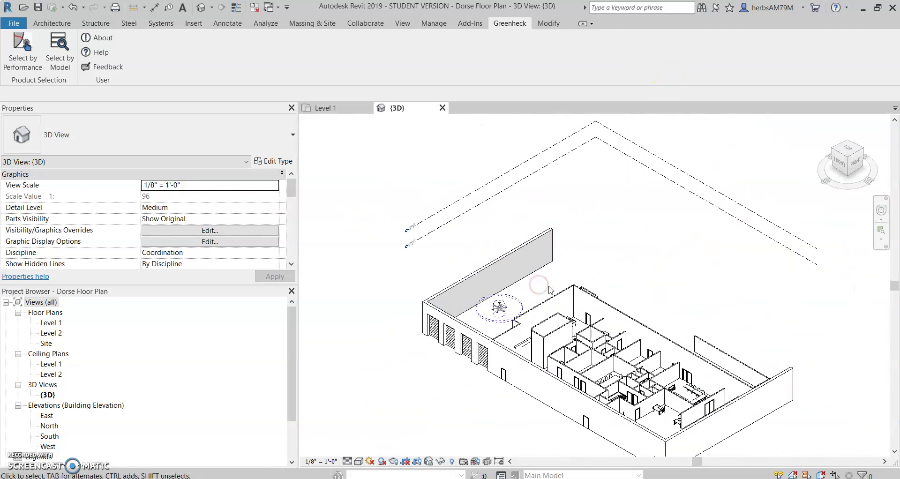
middle_click_drag(339, 289, 368, 291)
Start a new selection by performance and choose the Blowers fan category
left_click(20, 47)
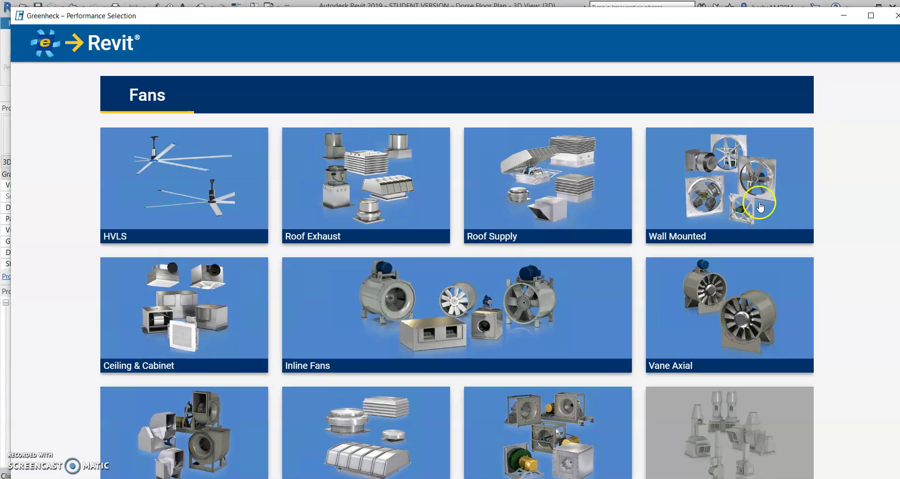
scroll(759, 207, "down", 1)
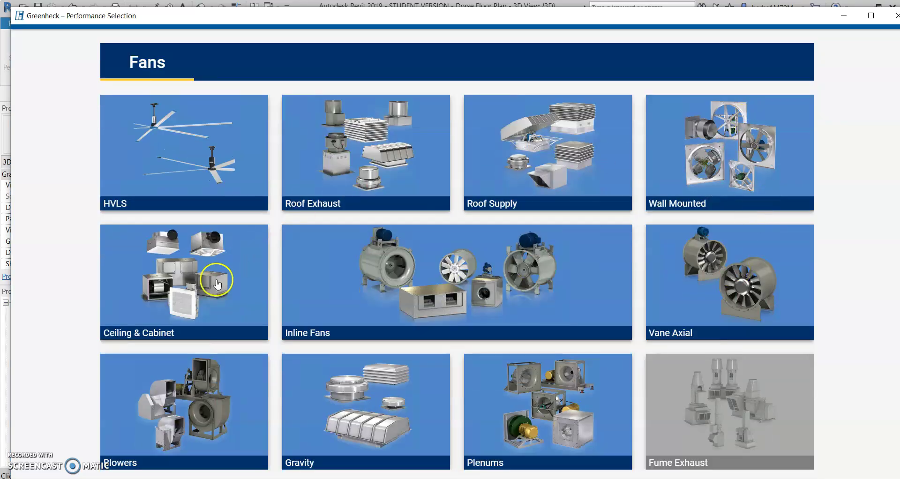
left_click(354, 411)
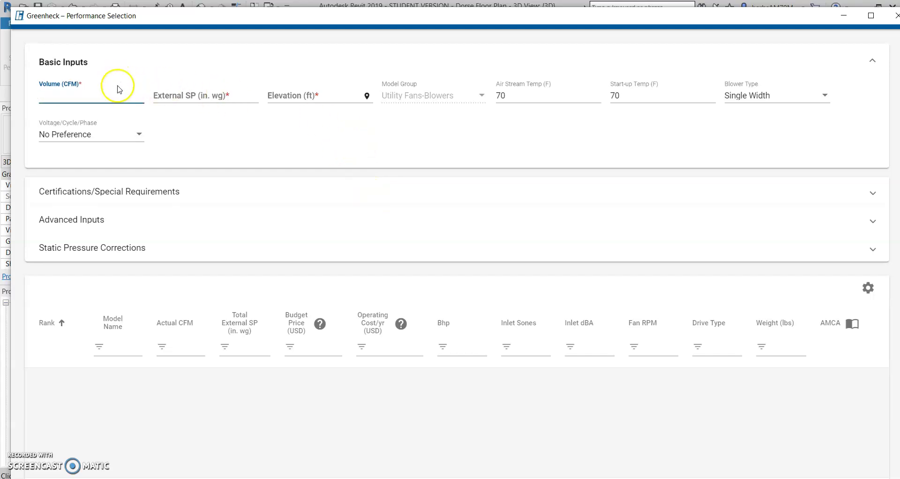
Set the blower's volume to 5000 CFM, external static pressure to 1 in. wg and elevation to 100 ft
left_click(116, 100)
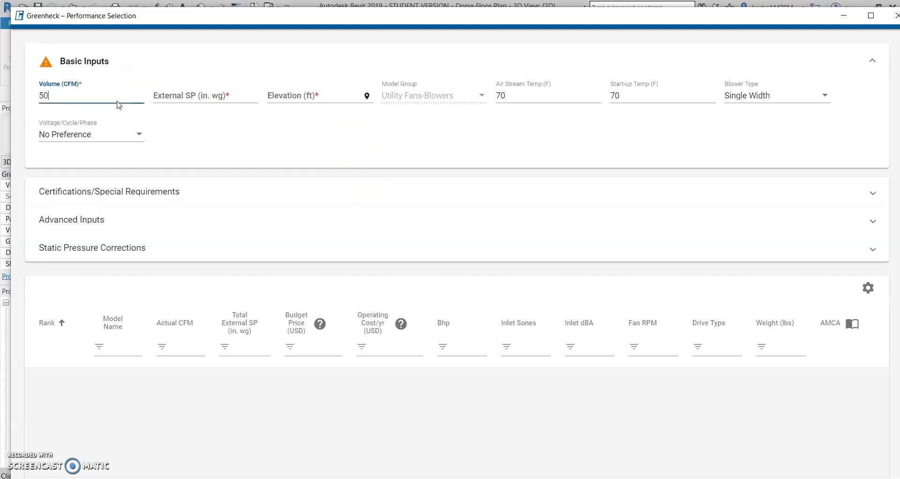
key("Tab")
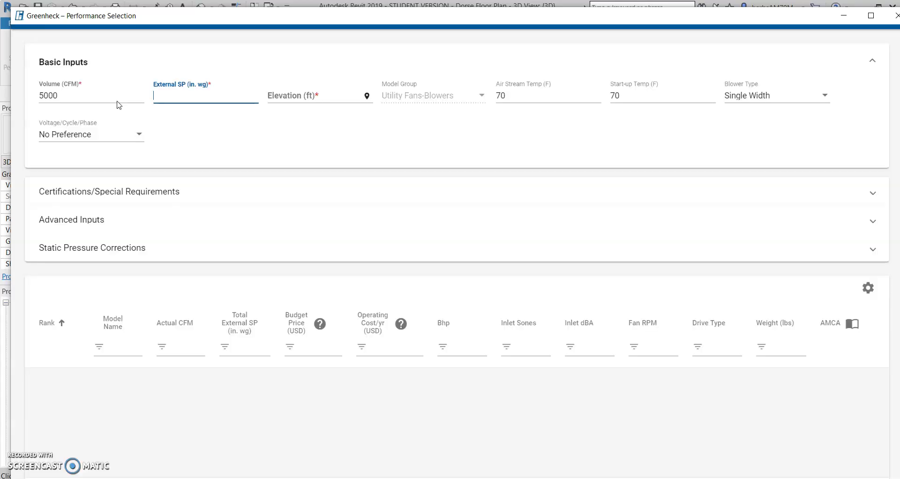
key("Tab")
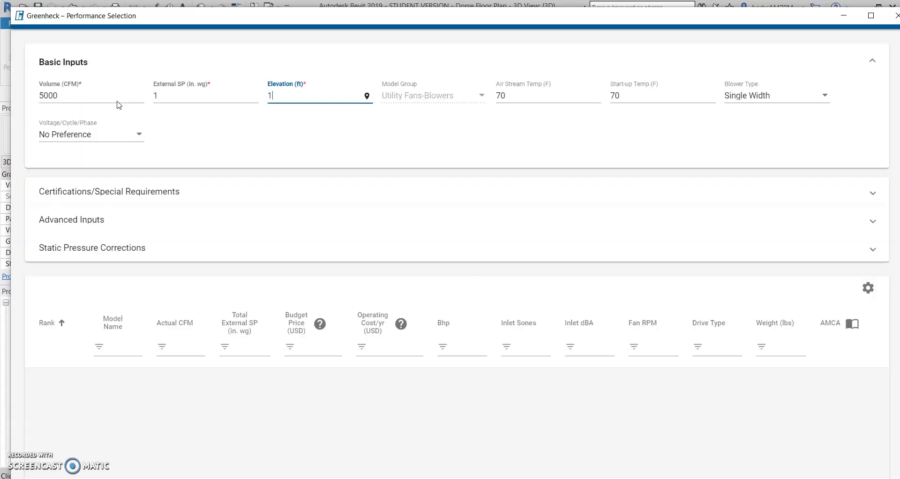
type("100")
key("Tab")
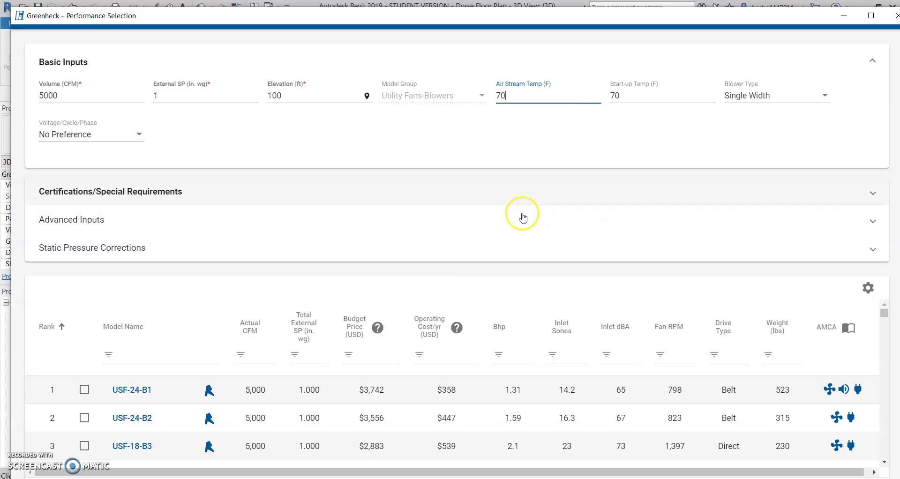
Keep the blower type at Single Width and set the voltage/cycle/phase to 208/60/3
left_click(830, 96)
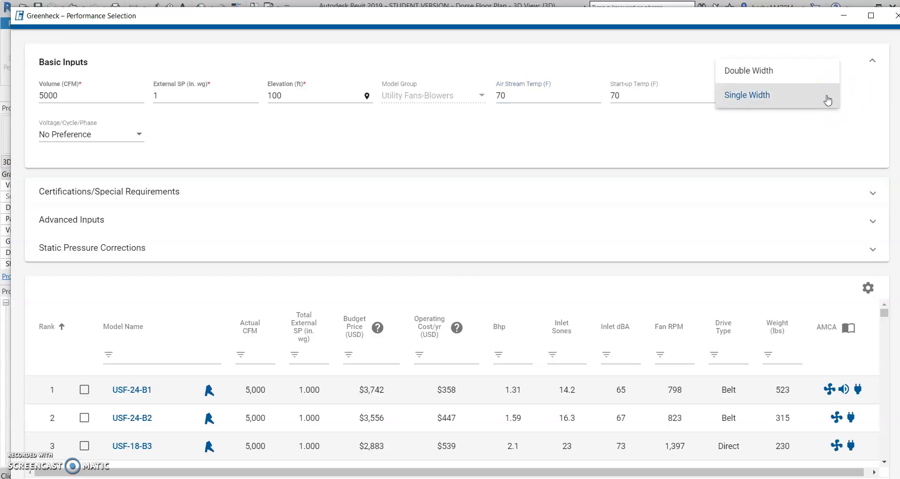
left_click(604, 191)
left_click(98, 135)
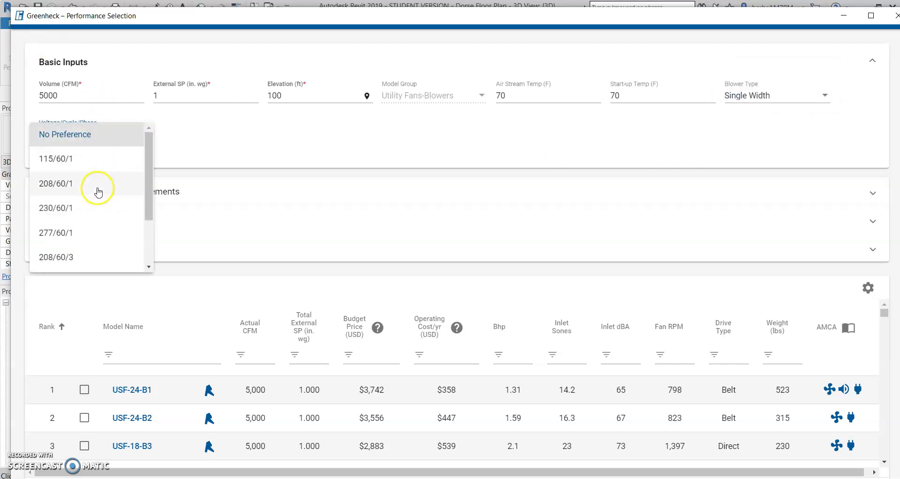
left_click(110, 257)
left_click(223, 177)
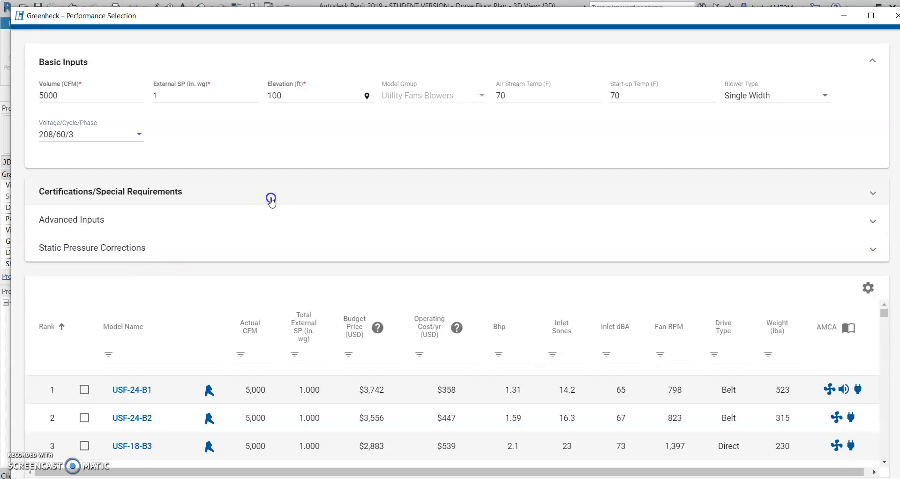
Review the certifications and special requirements, including spark resistance and fan material options, and the advanced inputs
left_click(271, 196)
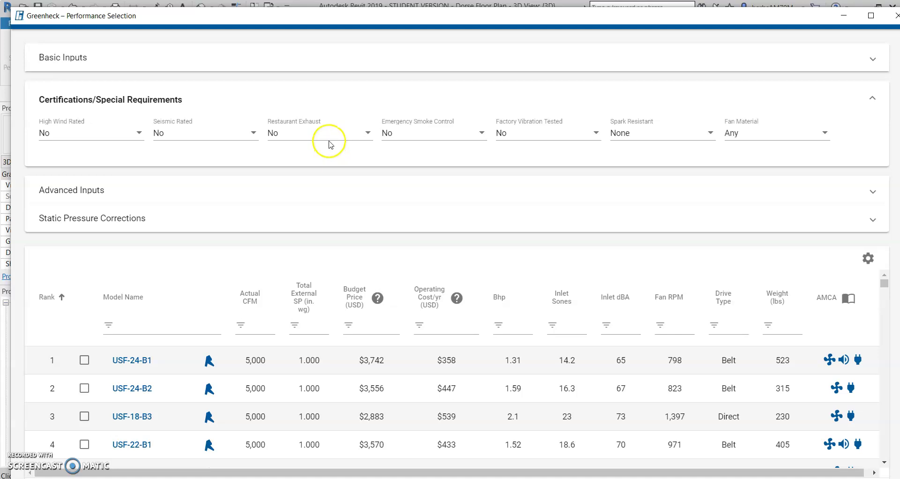
left_click(661, 134)
left_click(661, 94)
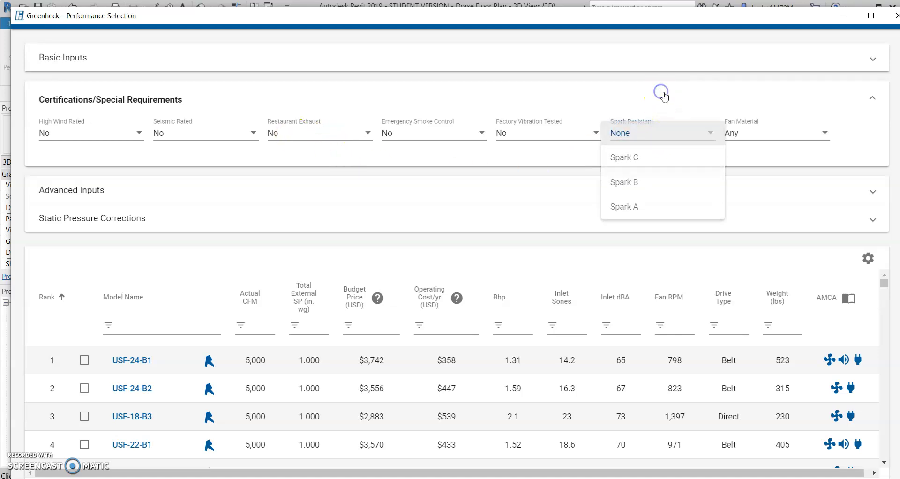
left_click(824, 132)
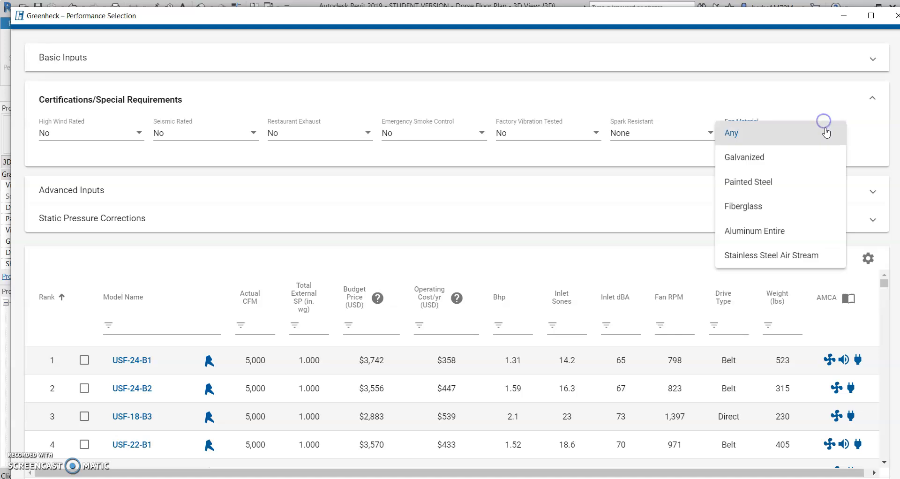
left_click(794, 113)
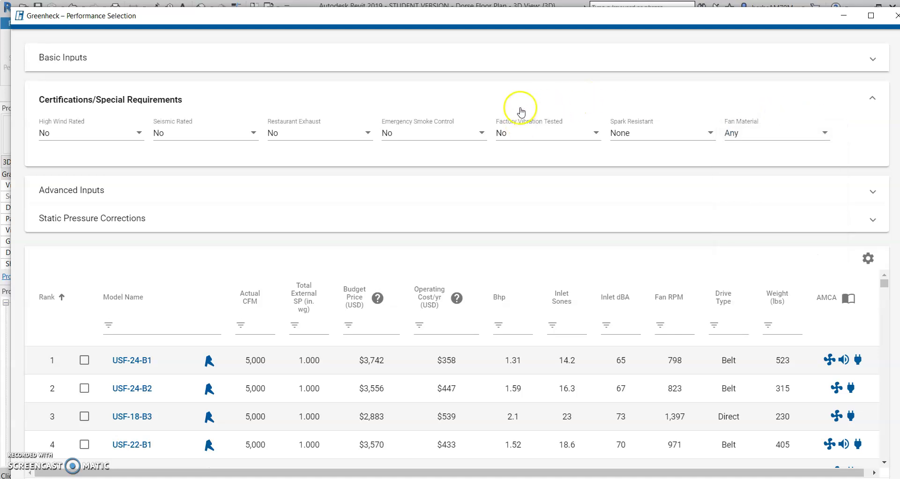
left_click(232, 189)
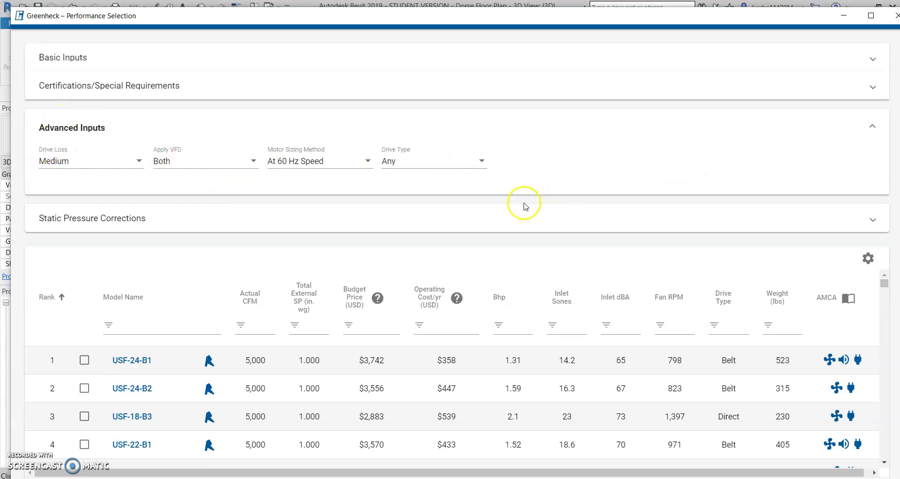
scroll(151, 312, "down", 2)
scroll(134, 337, "up", 3)
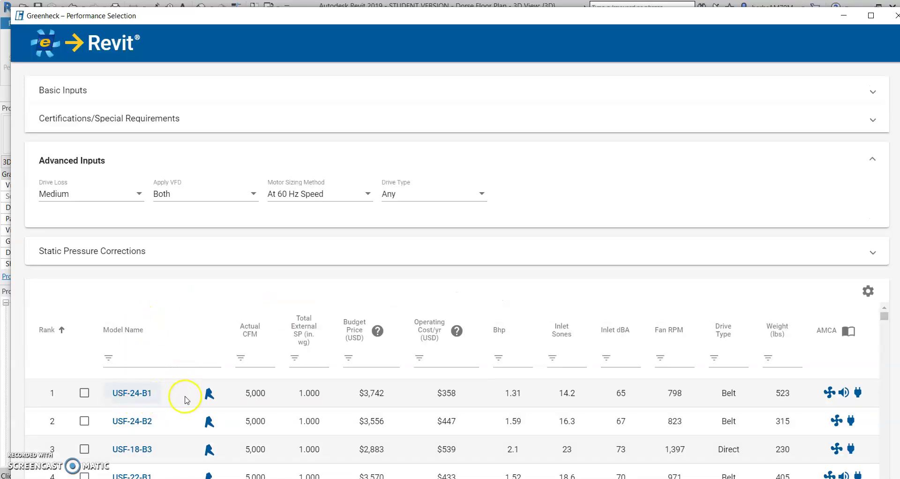
Open the LOD 300 options of the USF-24-B1 blower, tag it EF-1 and set the motor size to 2 hp
left_click(209, 395)
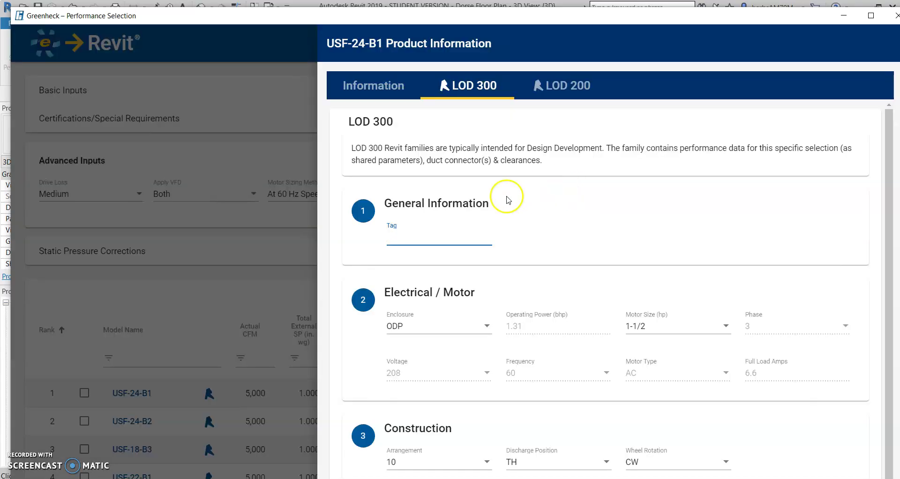
left_click(446, 240)
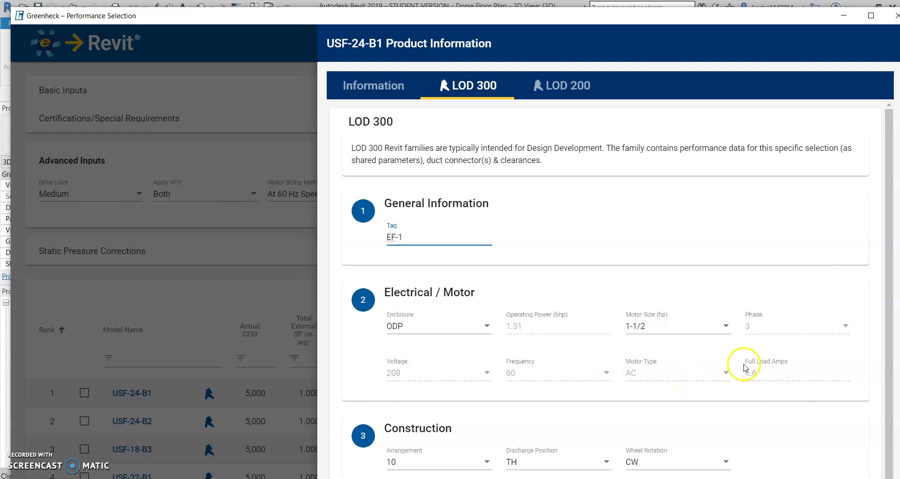
left_click(675, 326)
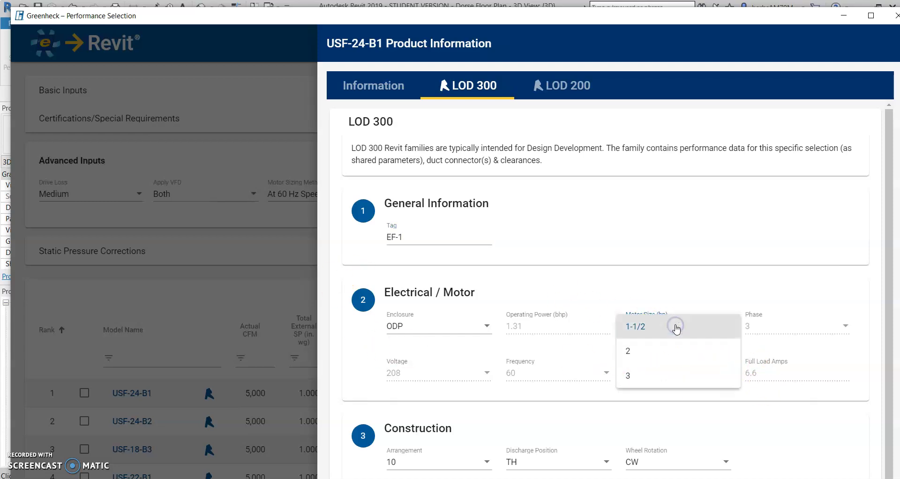
left_click(635, 351)
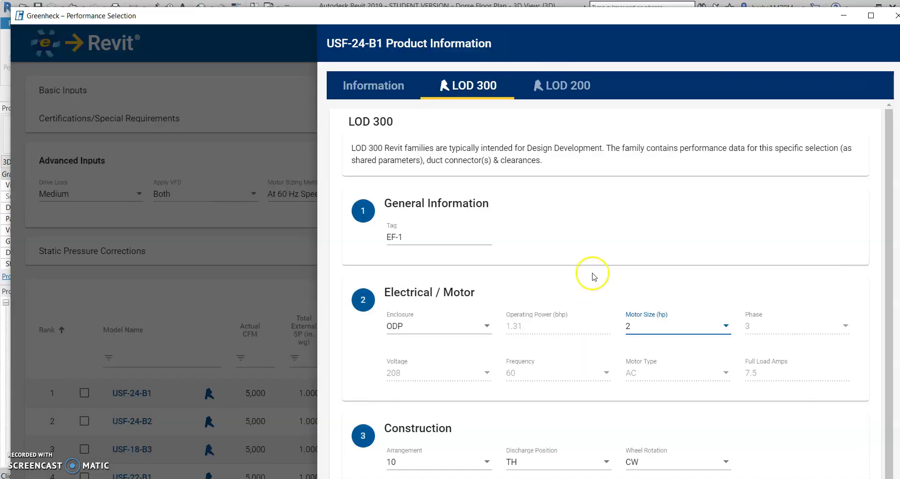
Maximize the selection window and set the blower's discharge position to UB under Construction
scroll(779, 287, "down", 1)
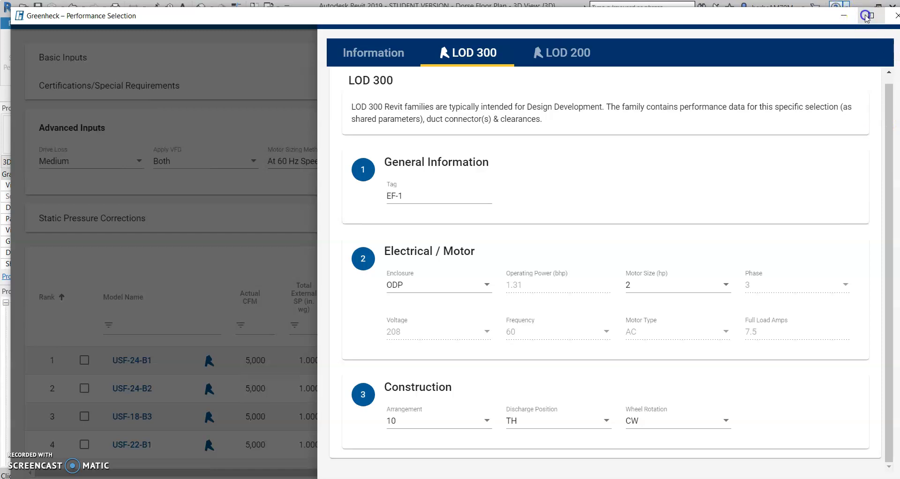
left_click(865, 17)
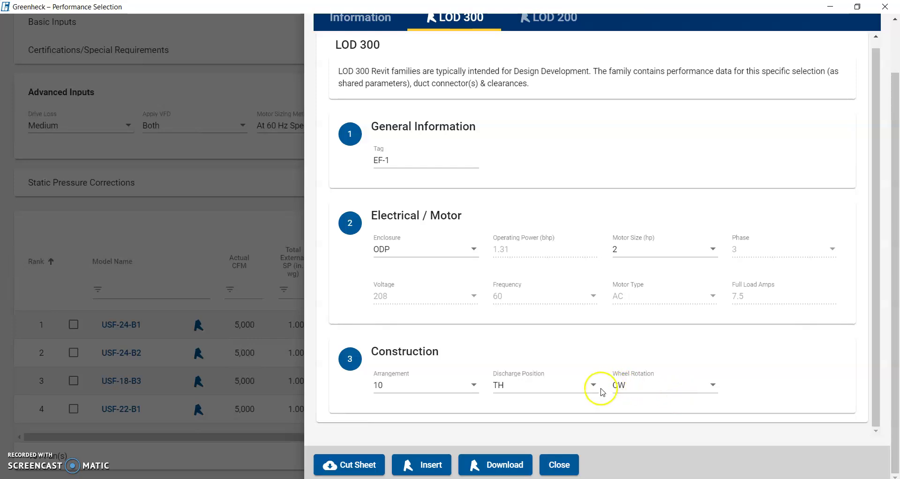
left_click(591, 390)
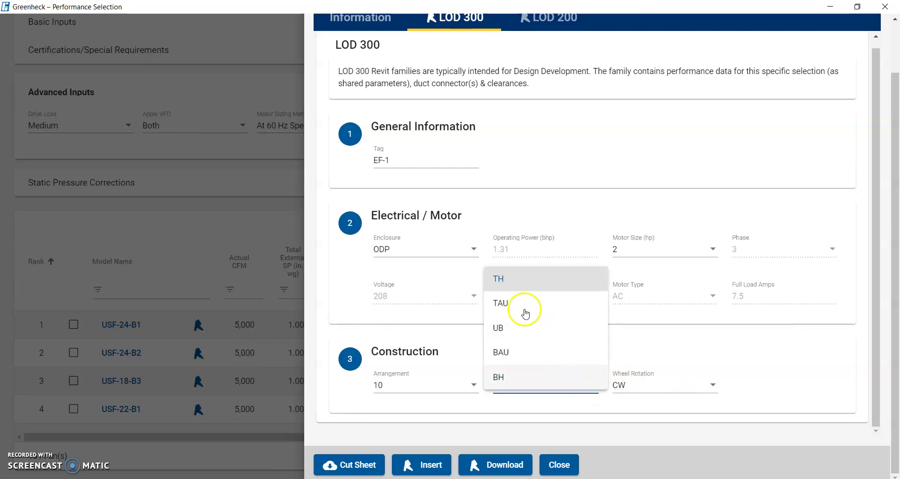
left_click(514, 325)
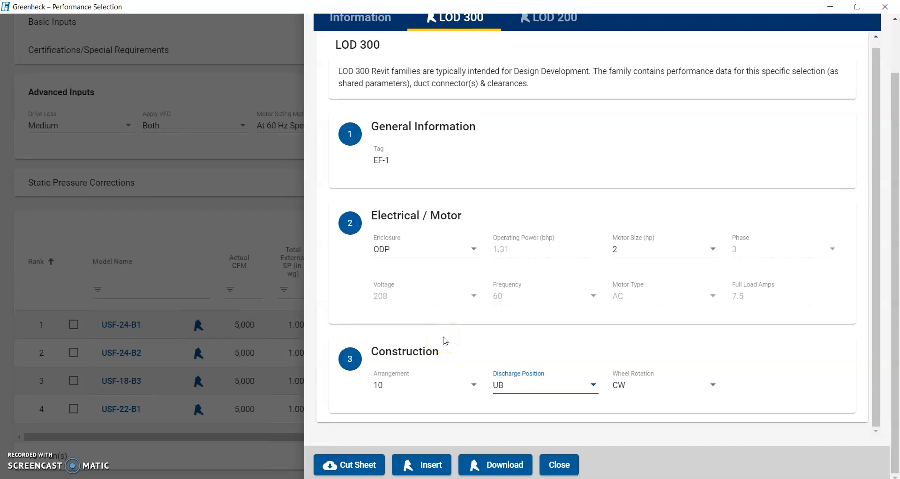
Insert the EF-1 blower family, place one instance just outside the building corner by the garage doors, and close the performance selection window
left_click(435, 464)
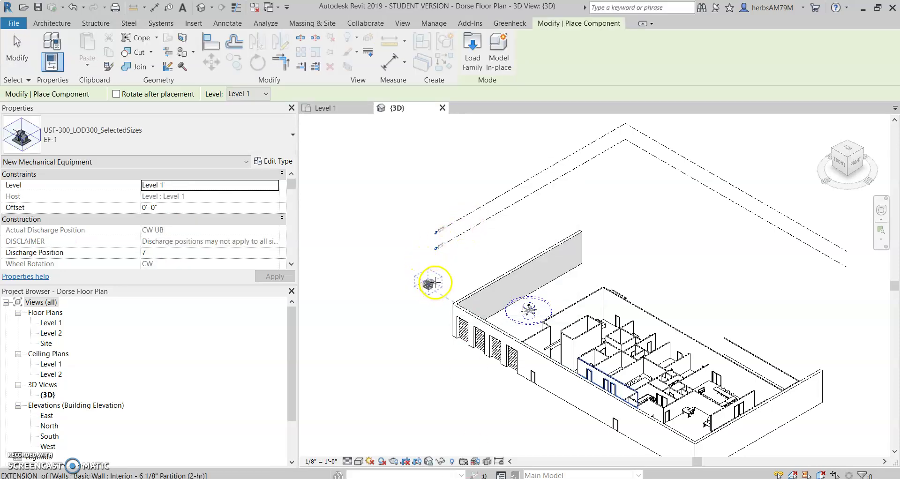
scroll(437, 314, "up", 4)
scroll(436, 322, "up", 4)
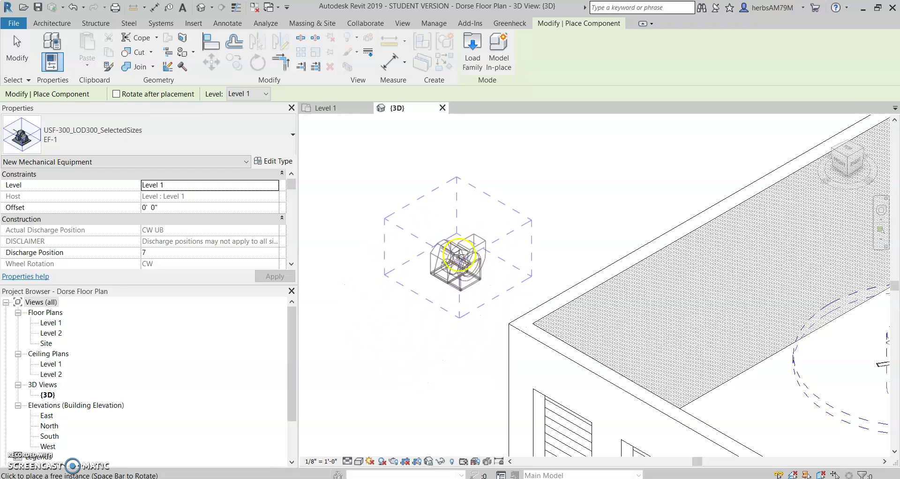
left_click(459, 256)
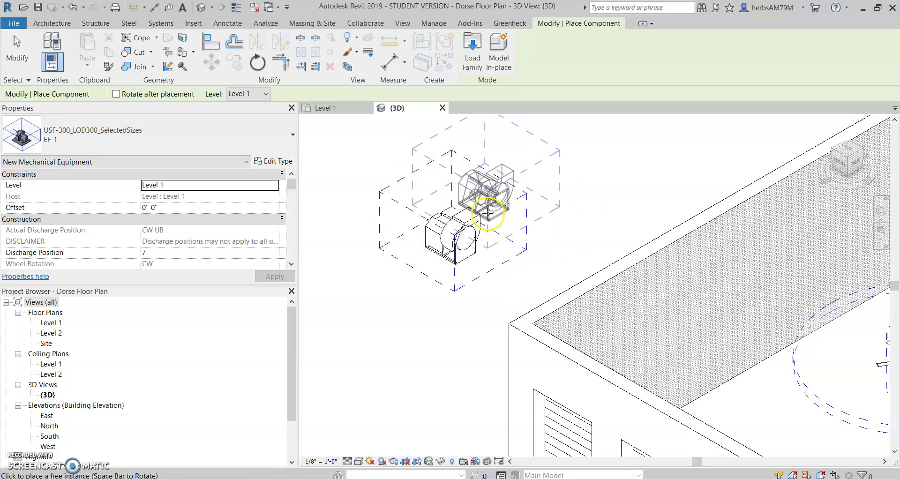
key("Escape")
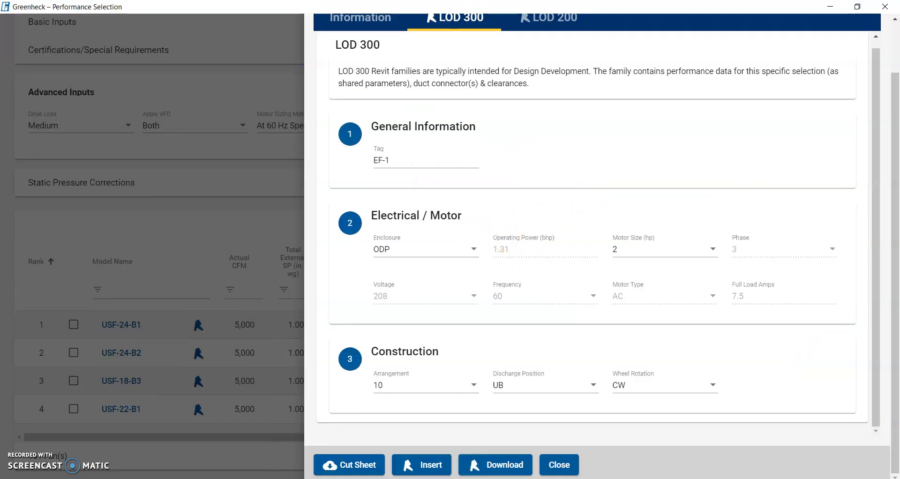
left_click(559, 464)
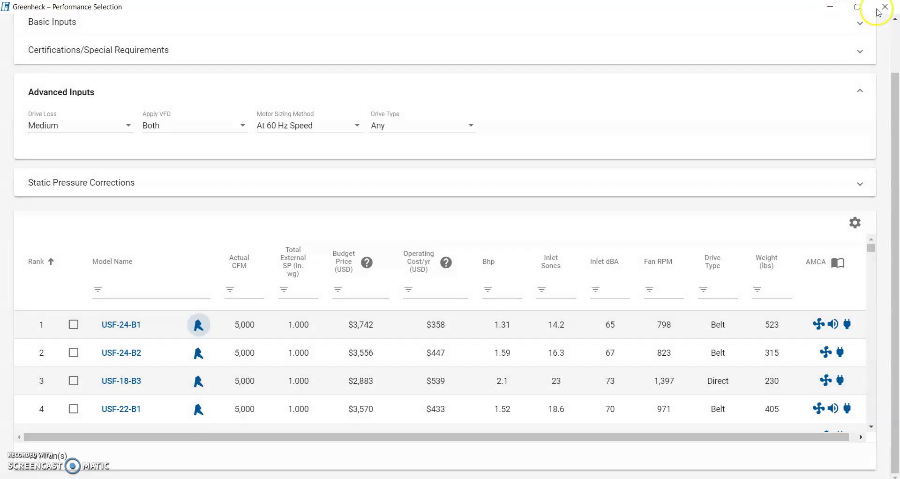
left_click(193, 411)
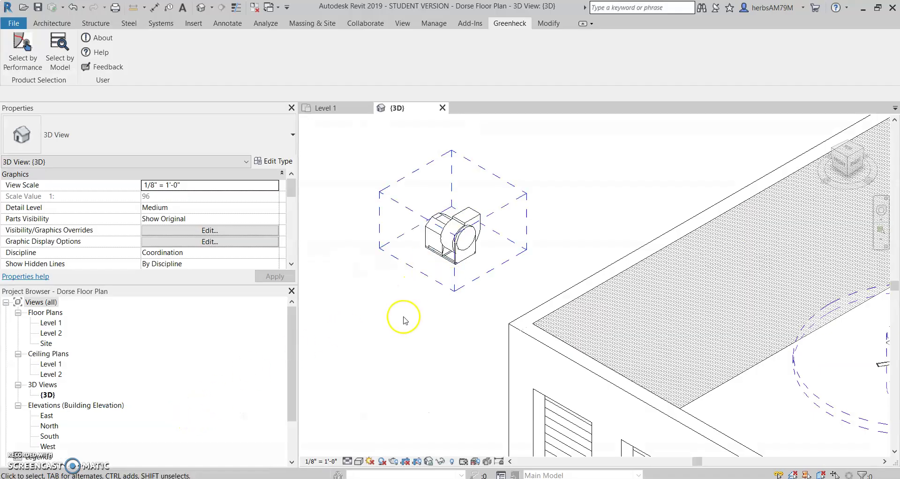
Try to draw a rectangular duct about 11'-6" long from the blower's outlet connector
left_click(444, 250)
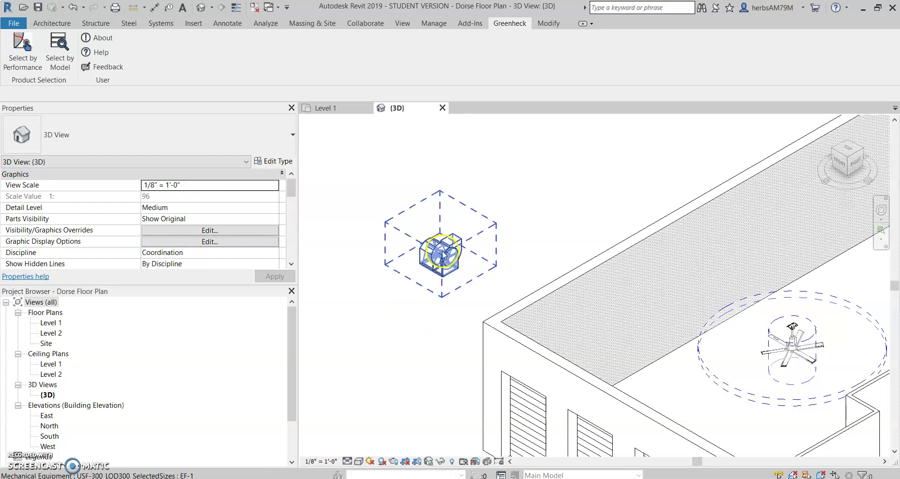
left_click(444, 253)
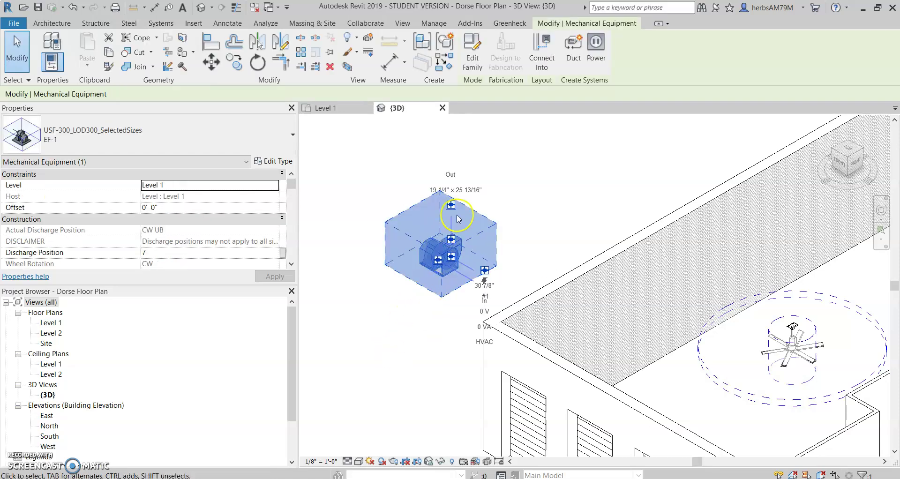
scroll(506, 255, "down", 1)
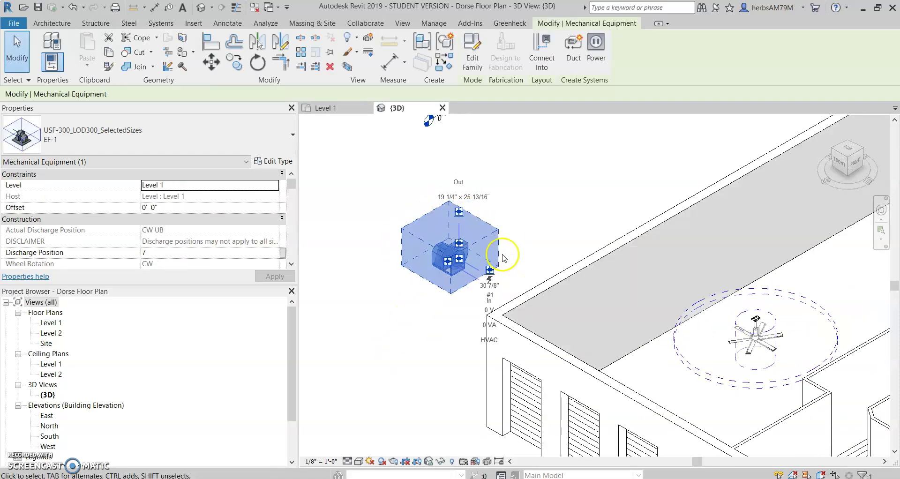
left_click(457, 211)
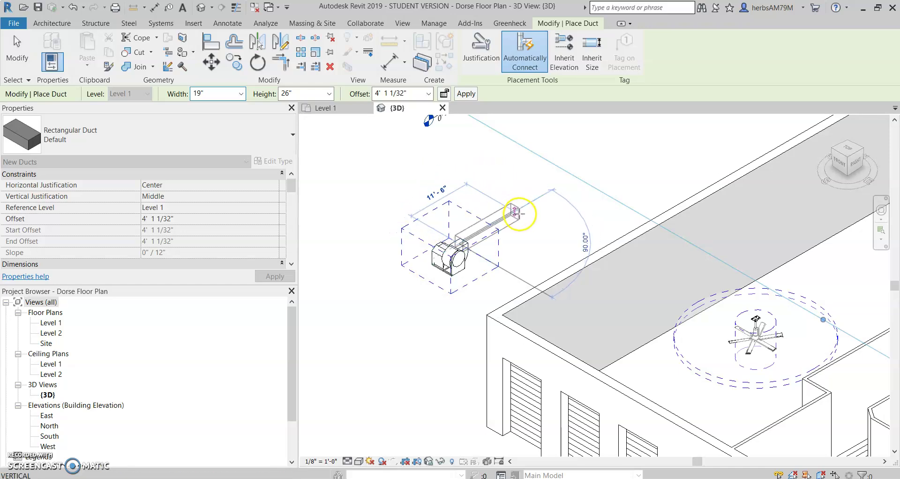
left_click(518, 214)
left_click(709, 422)
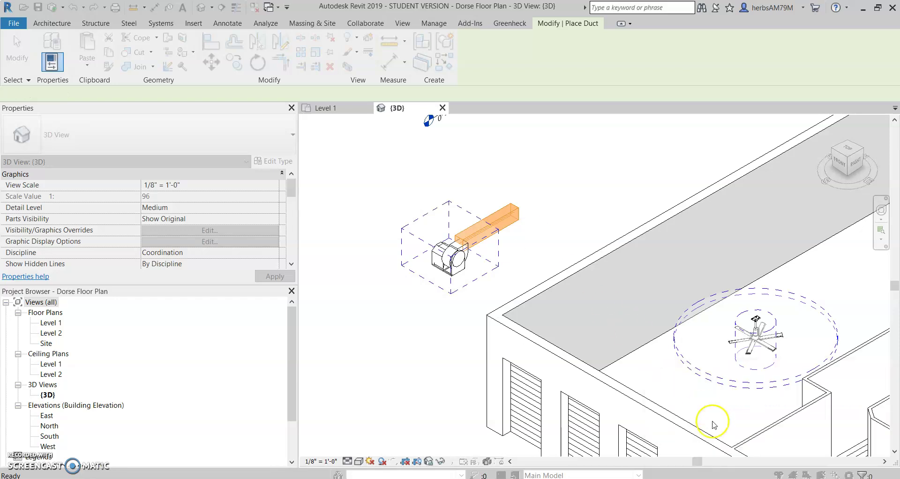
left_click(496, 257)
key("Escape")
Draw a 31" round duct from the blower's inlet connector toward the building wall and end the duct command
left_click(467, 265)
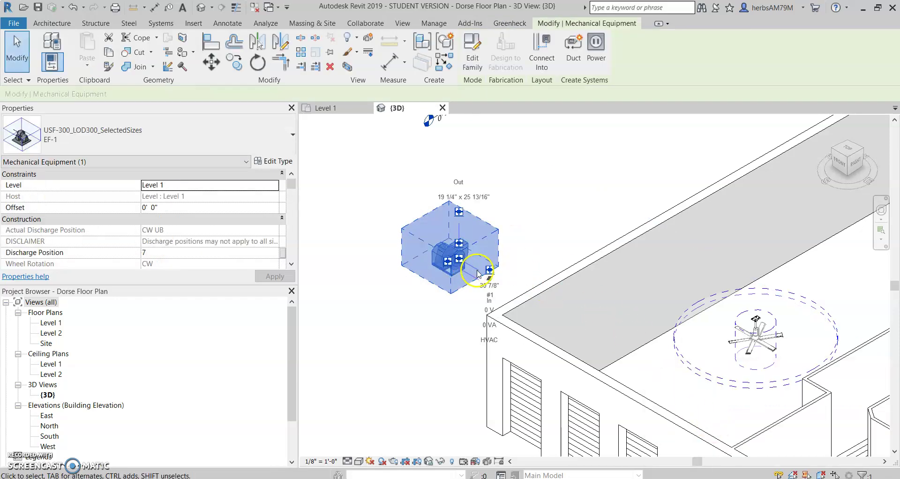
left_click(489, 271)
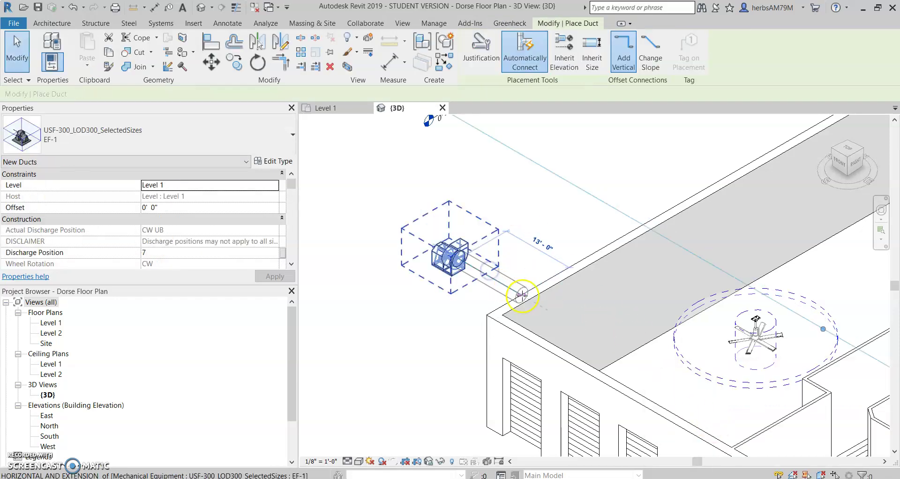
left_click(510, 287)
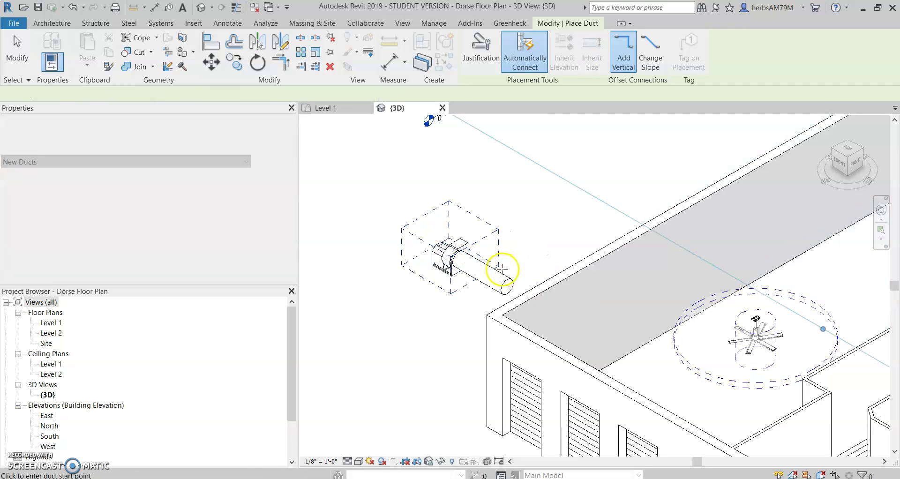
scroll(499, 281, "up", 3)
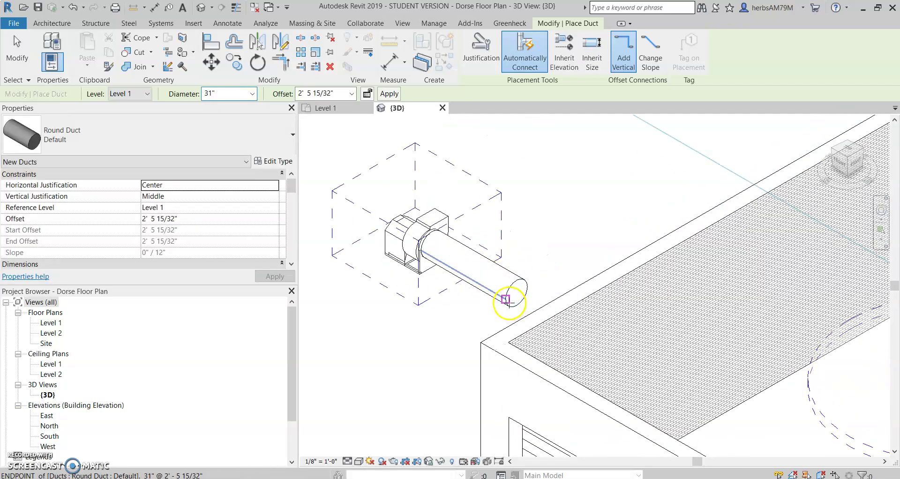
key("Escape")
key("Escape")
scroll(546, 267, "down", 5)
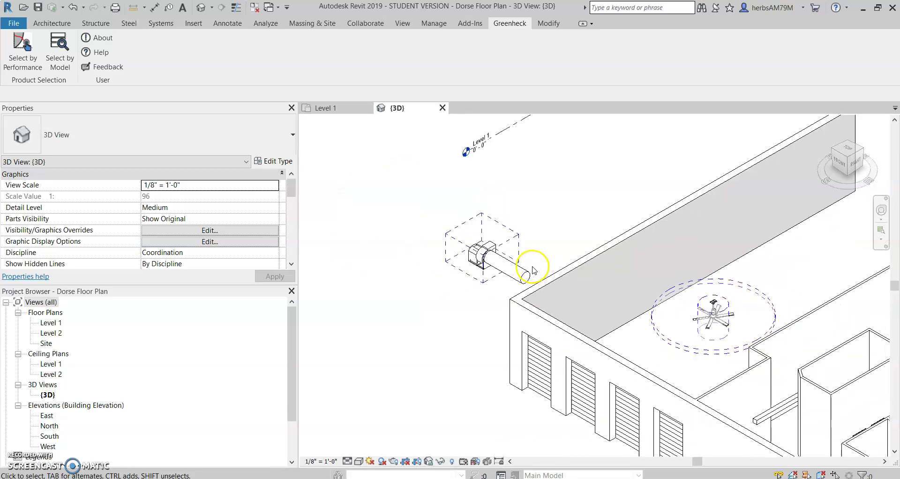
Examine the placed blower's construction, service clearance, electrical and outlet connection properties, and its duct connection in the 3D view
left_click(494, 255)
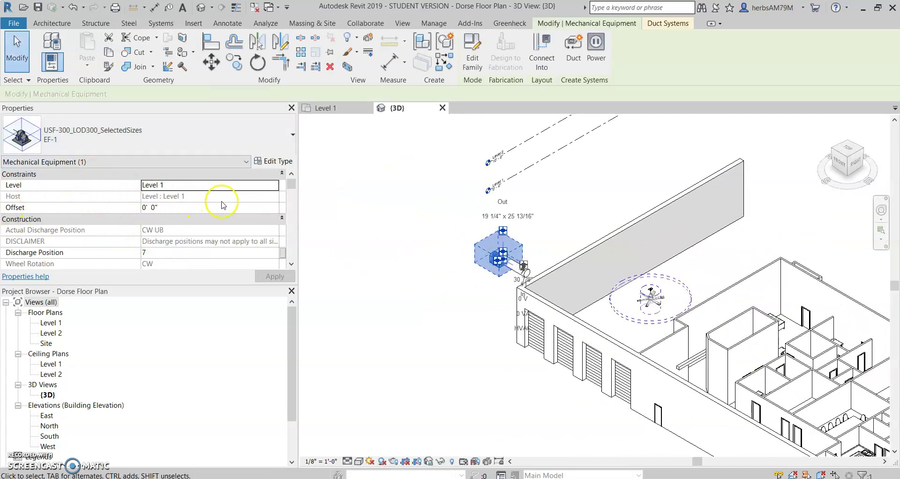
scroll(177, 232, "down", 1)
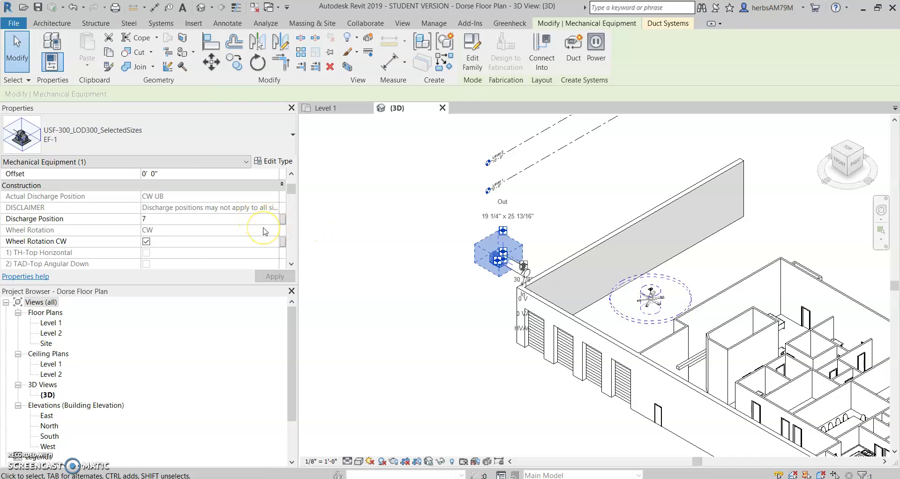
scroll(225, 229, "down", 1)
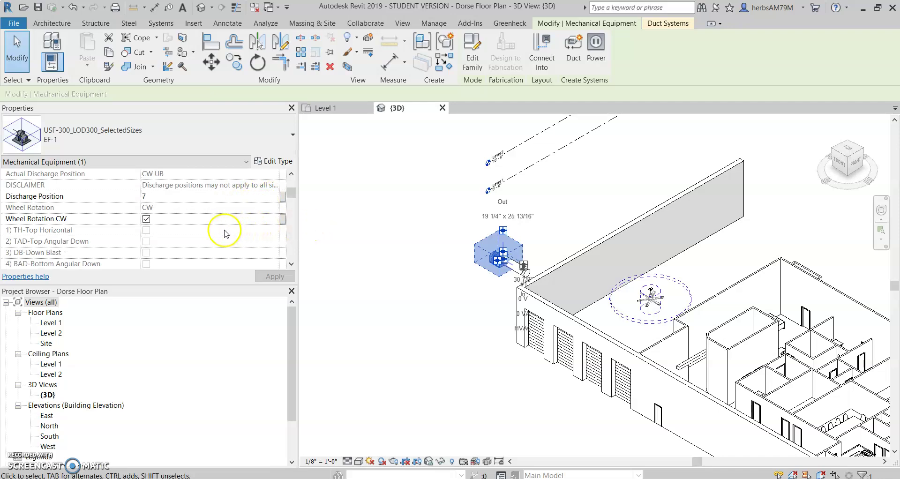
scroll(154, 217, "down", 1)
scroll(154, 218, "down", 2)
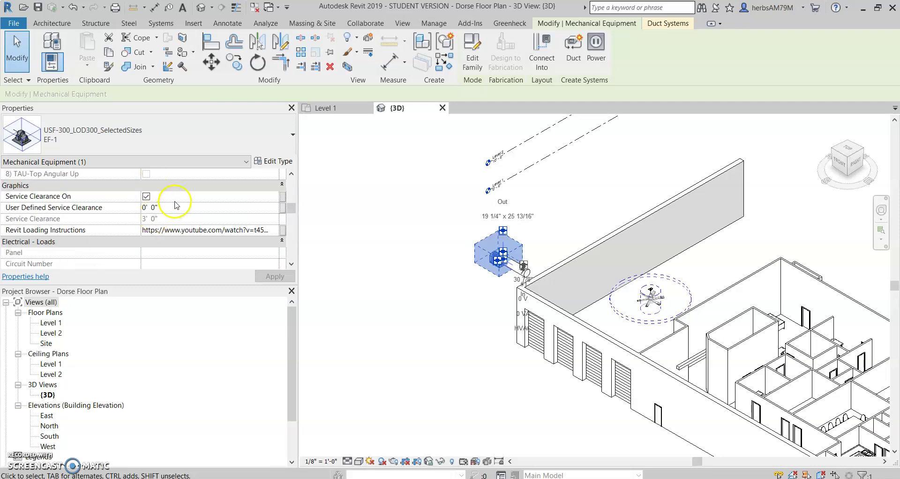
scroll(189, 223, "down", 6)
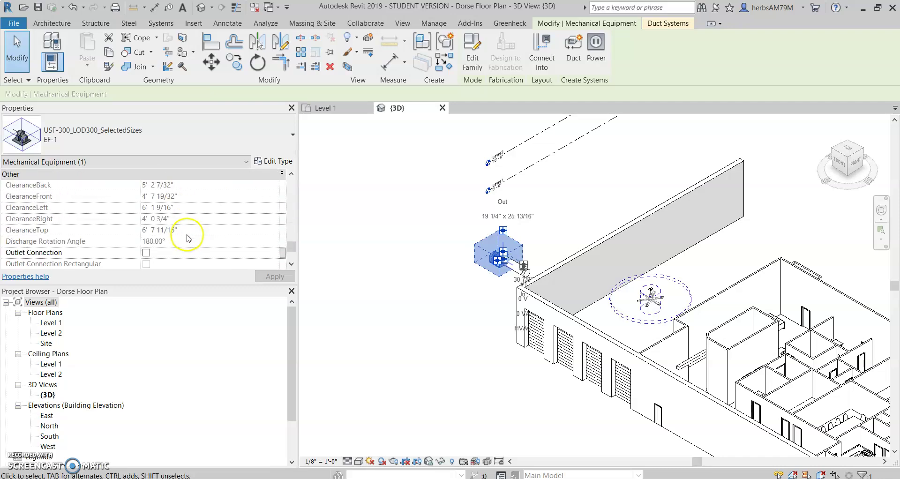
scroll(186, 247, "up", 6)
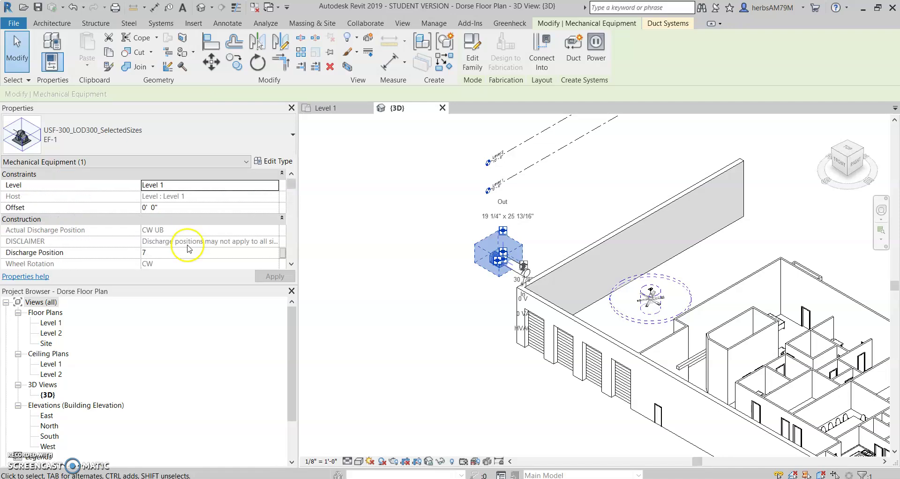
left_click(510, 384)
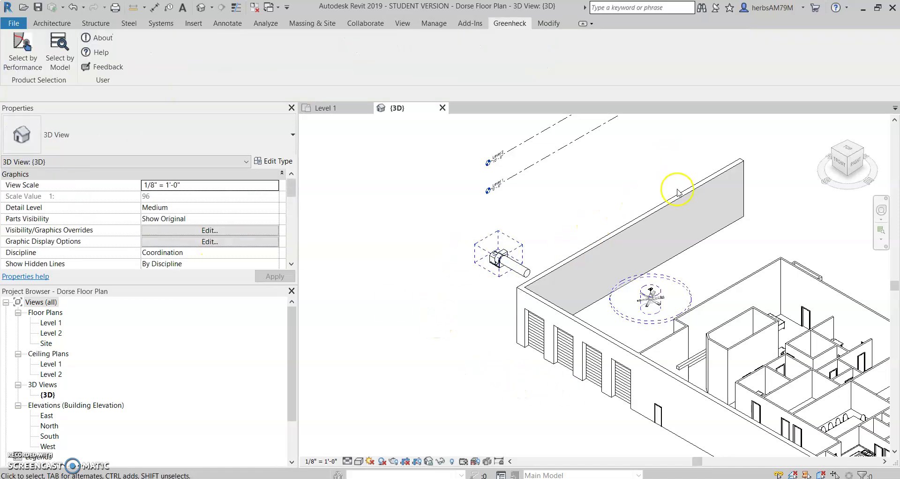
scroll(509, 250, "up", 6)
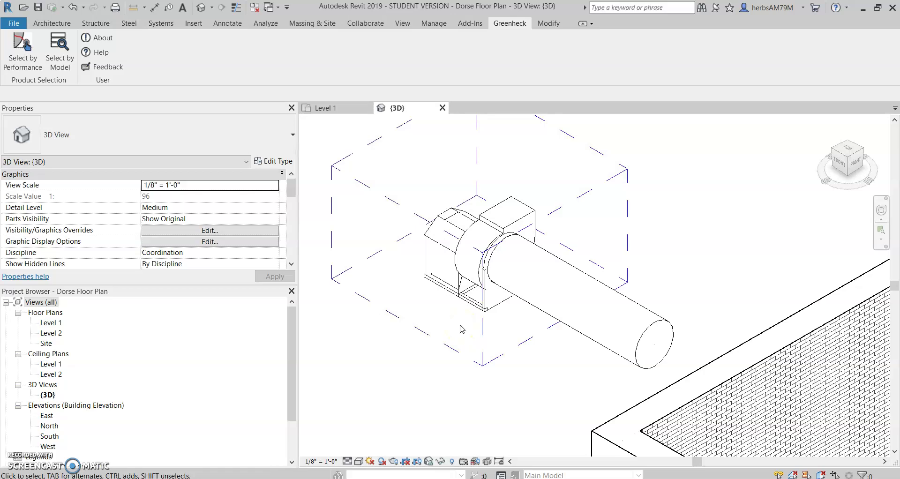
scroll(460, 329, "down", 5)
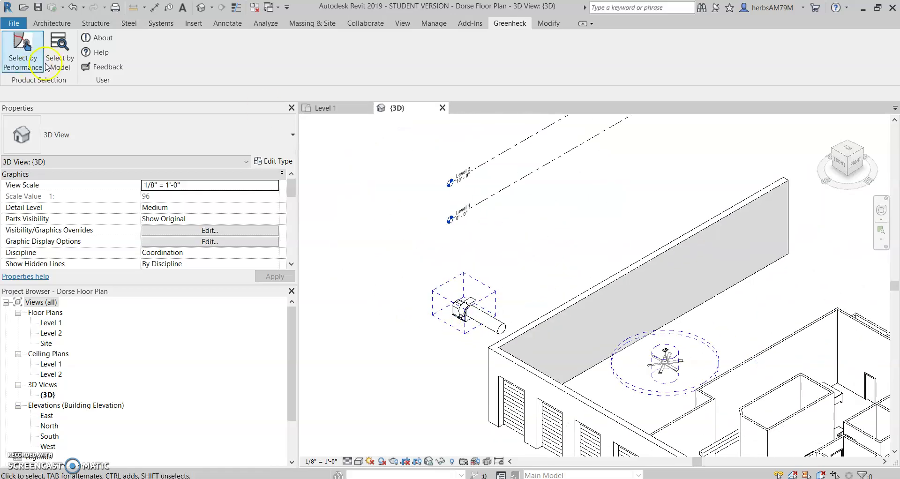
Open Greenheck's selection by model, browse the catalog in a maximized window and insert the AX Inline Horizontal fan
left_click(59, 49)
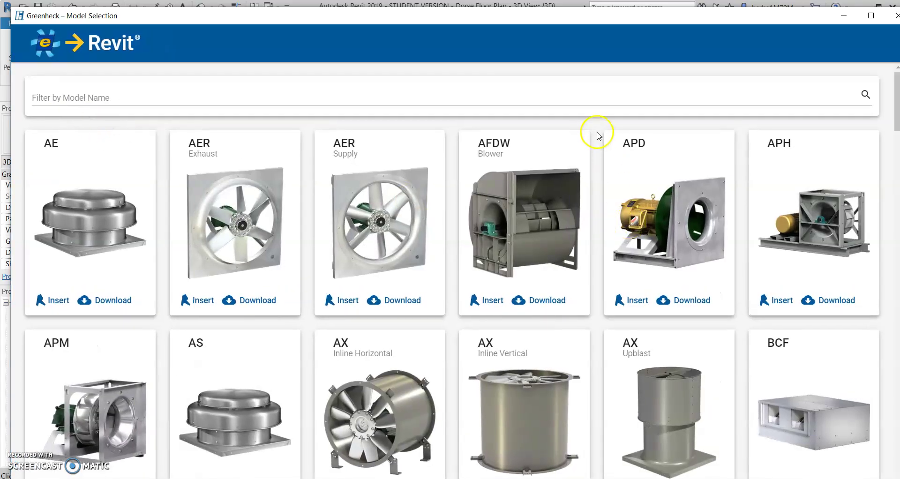
scroll(742, 132, "down", 3)
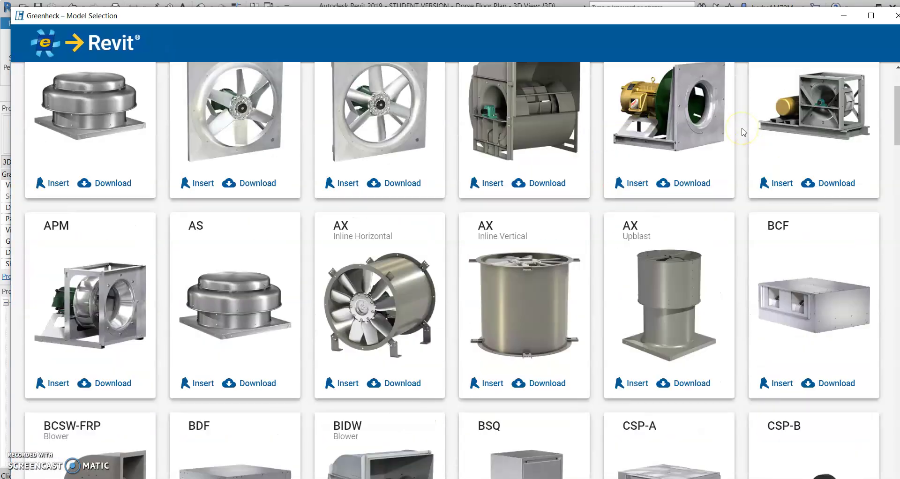
scroll(661, 169, "down", 1)
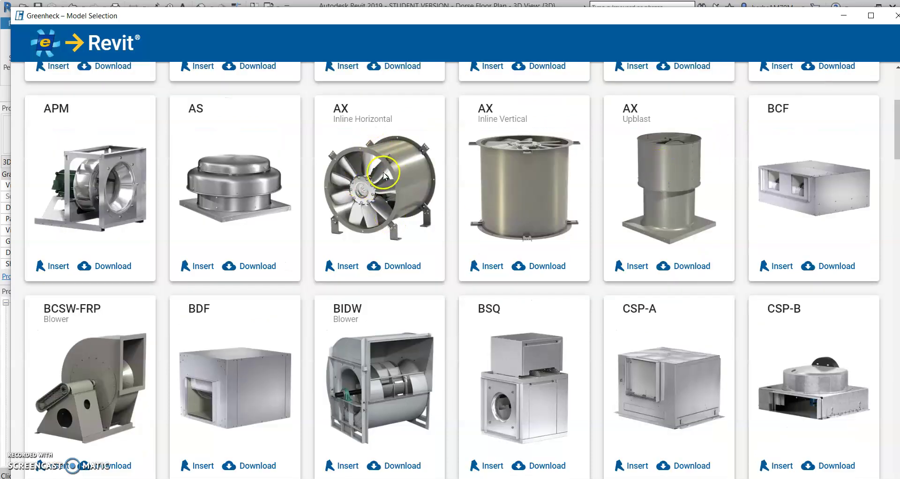
left_click(871, 16)
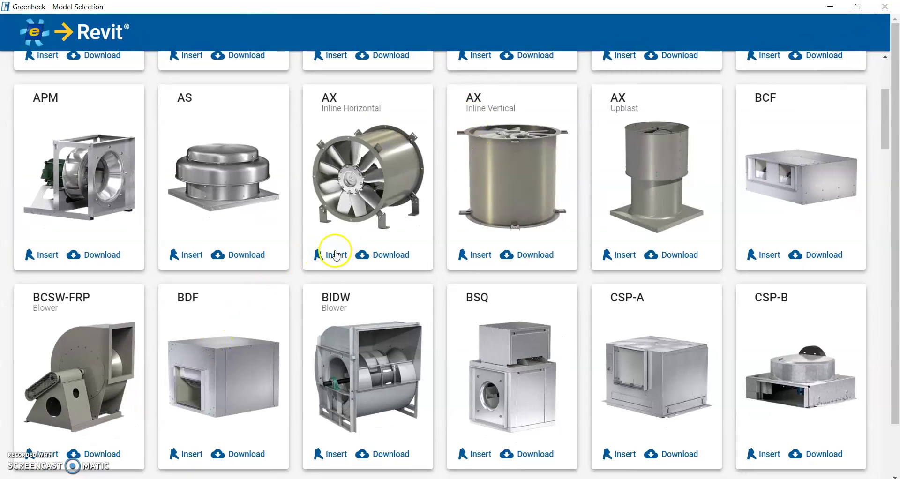
left_click(336, 259)
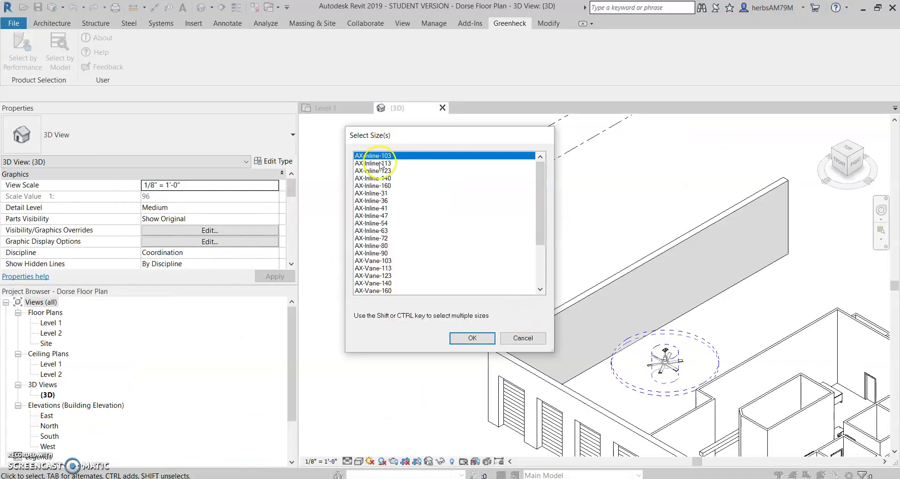
Load the AX-Inline-123 size and place one fan outside the building, between the blower and the long wall's far end
scroll(444, 198, "down", 2)
scroll(444, 199, "down", 1)
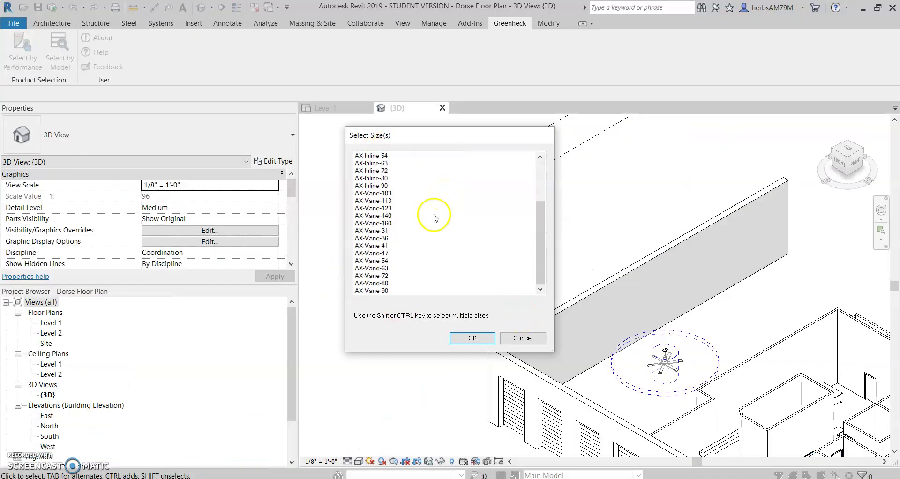
scroll(420, 235, "up", 3)
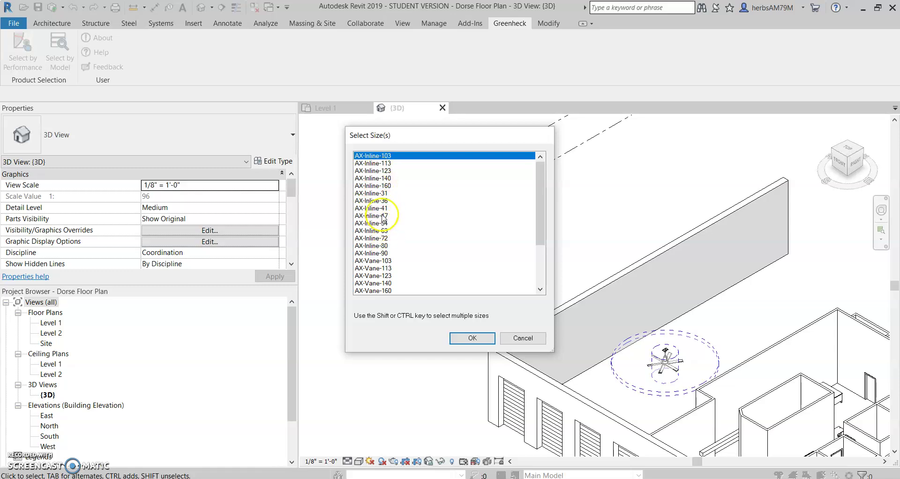
left_click(378, 171)
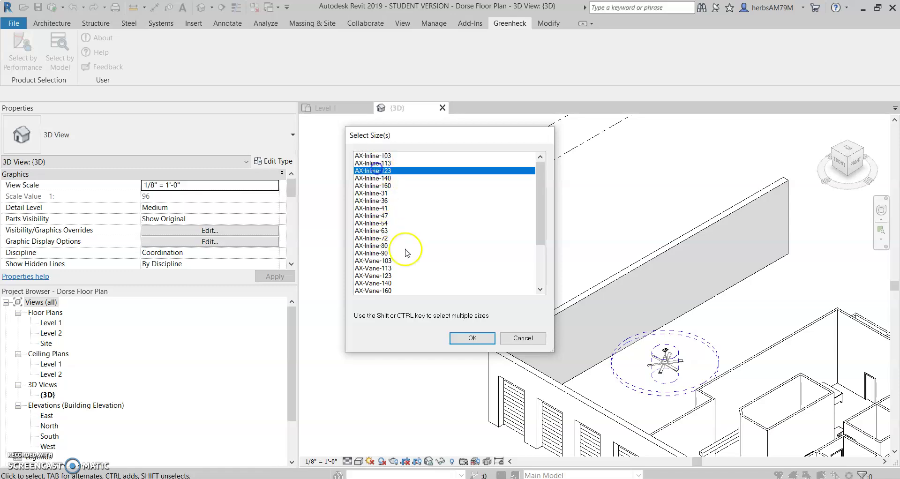
left_click(471, 337)
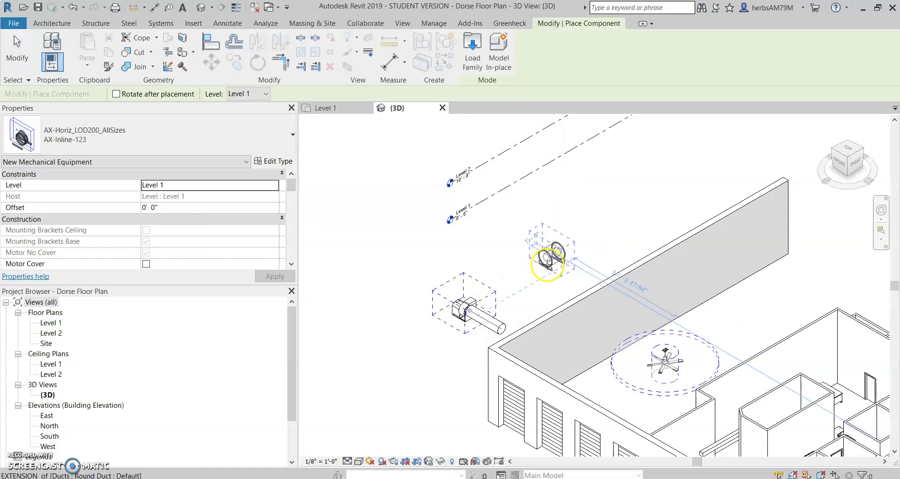
scroll(539, 271, "up", 1)
left_click(539, 271)
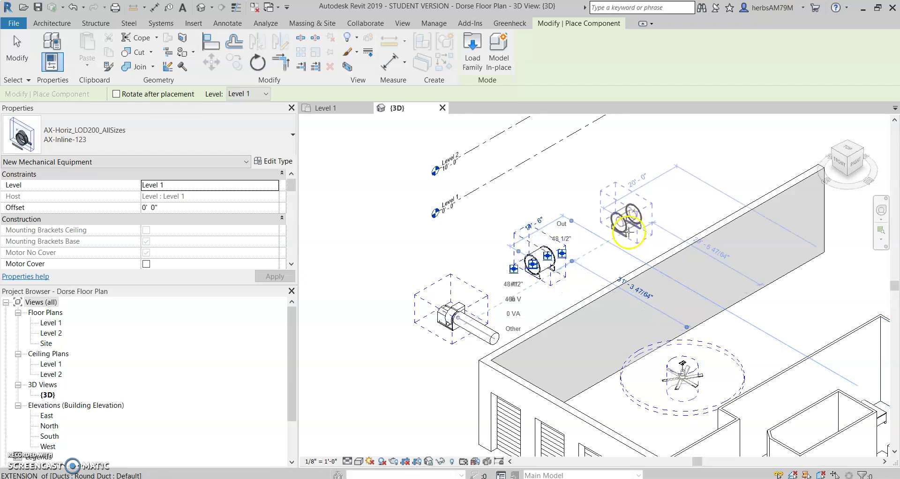
Draw a 49" round duct about 8'-6" long from the AX fan's inlet connector, straight out along the fan's axis
key("Escape")
key("Escape")
scroll(544, 263, "up", 3)
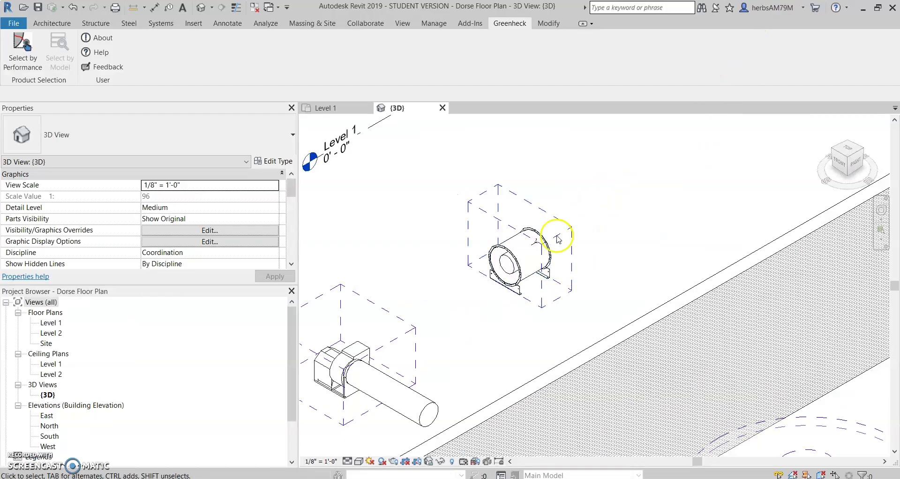
left_click(513, 274)
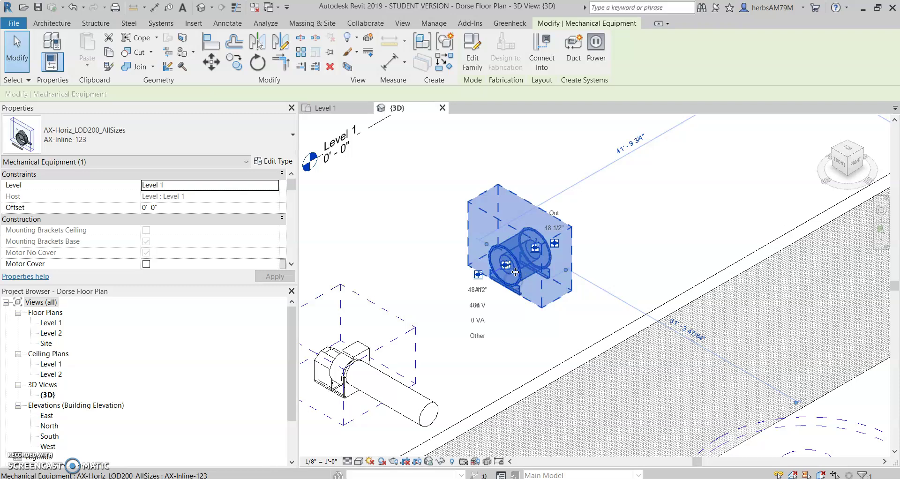
left_click(478, 275)
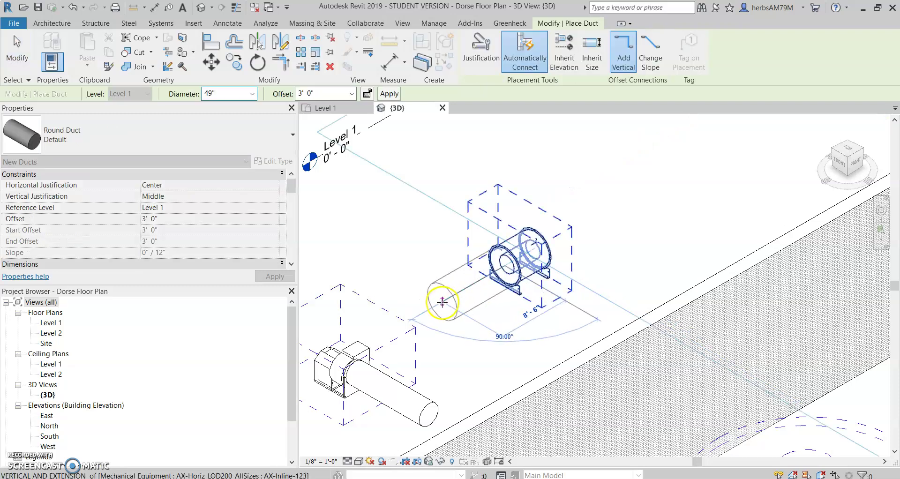
left_click(442, 302)
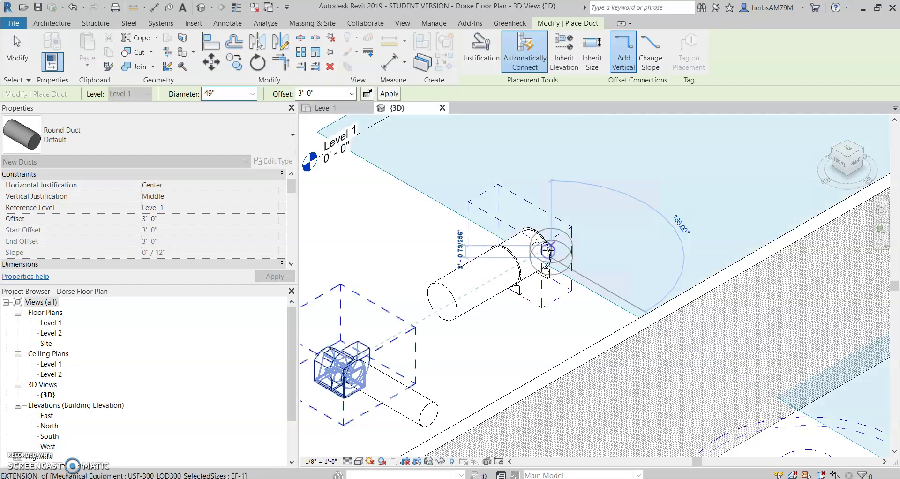
key("Escape")
key("Escape")
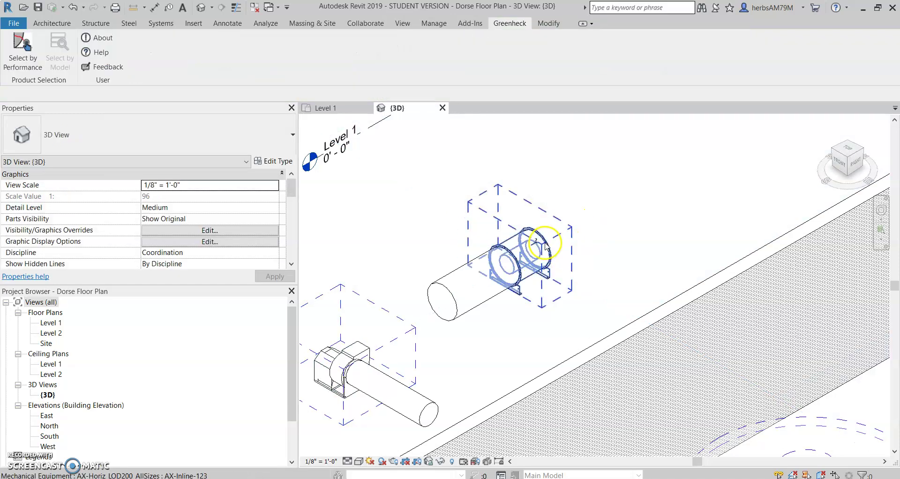
Draw a 49" round duct about 15'-0" long from the AX fan's outlet connector and end the duct command
left_click(546, 245)
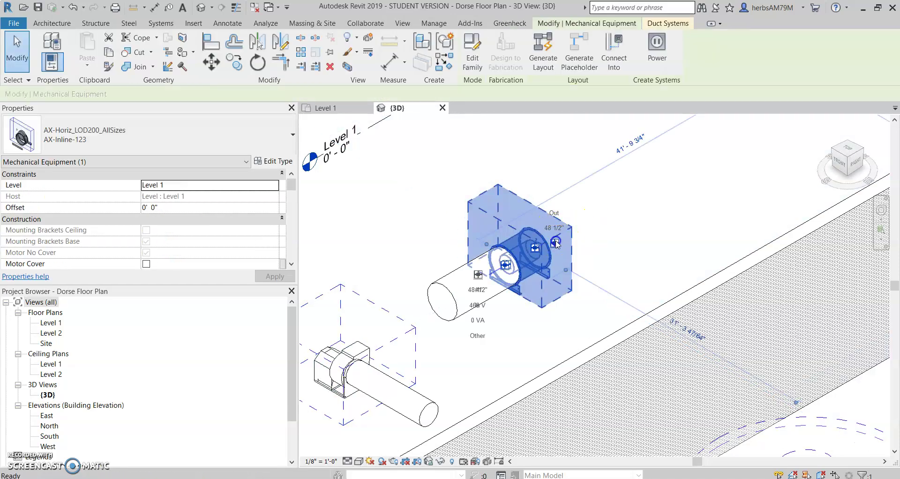
left_click(556, 244)
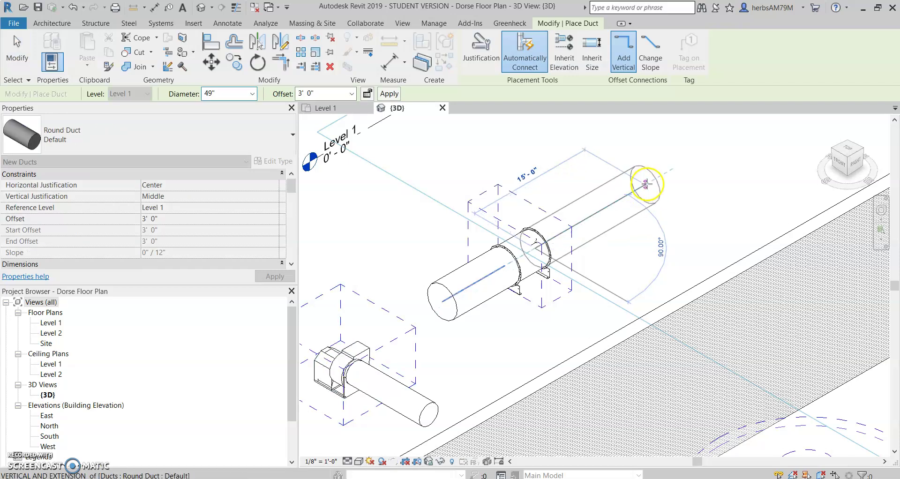
scroll(506, 260, "down", 3)
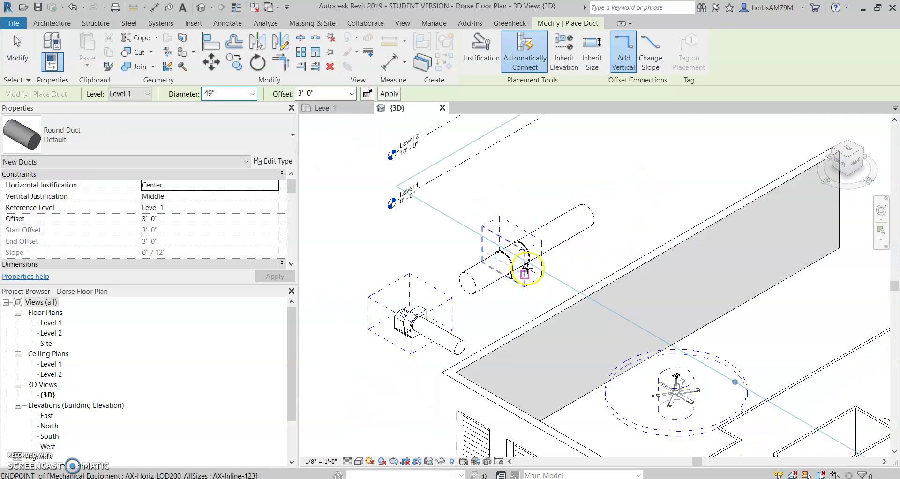
scroll(525, 266, "down", 3)
key("Escape")
key("Escape")
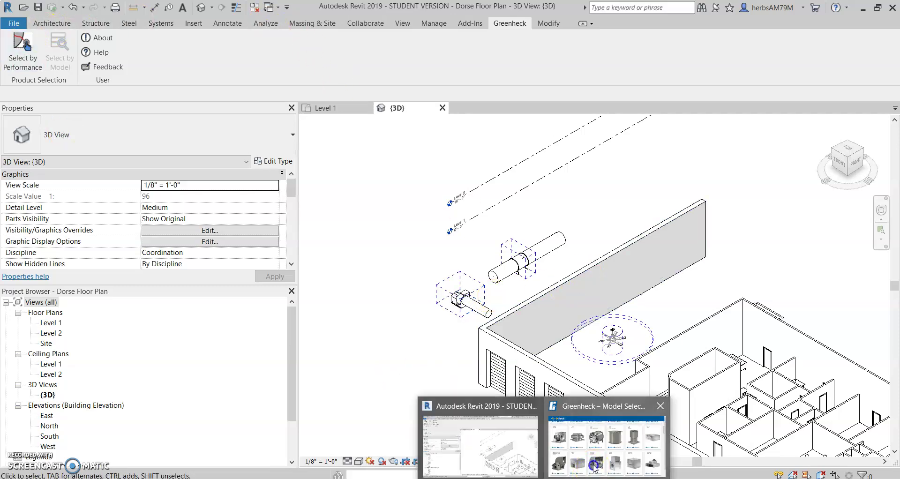
Start downloading the AER_E LOD 200 family as a zip file from the model catalog, cancel the save and close the catalog
left_click(590, 462)
scroll(535, 302, "up", 5)
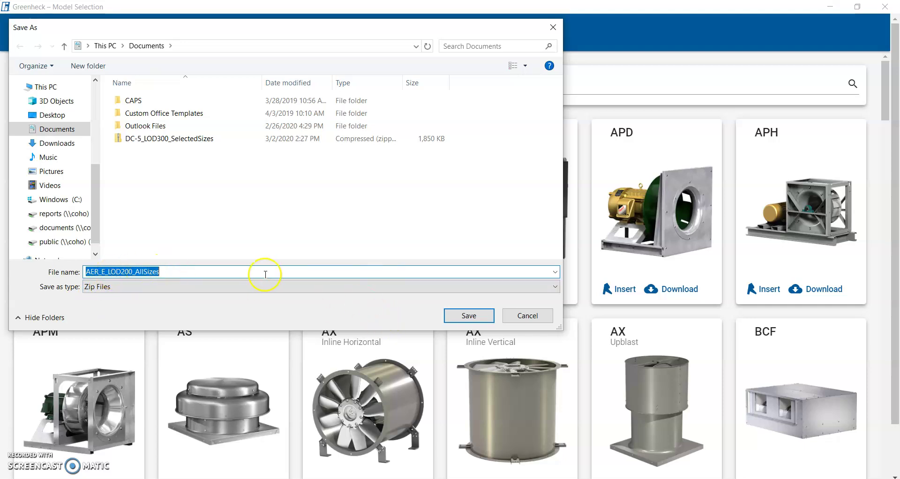
left_click(526, 316)
left_click(889, 18)
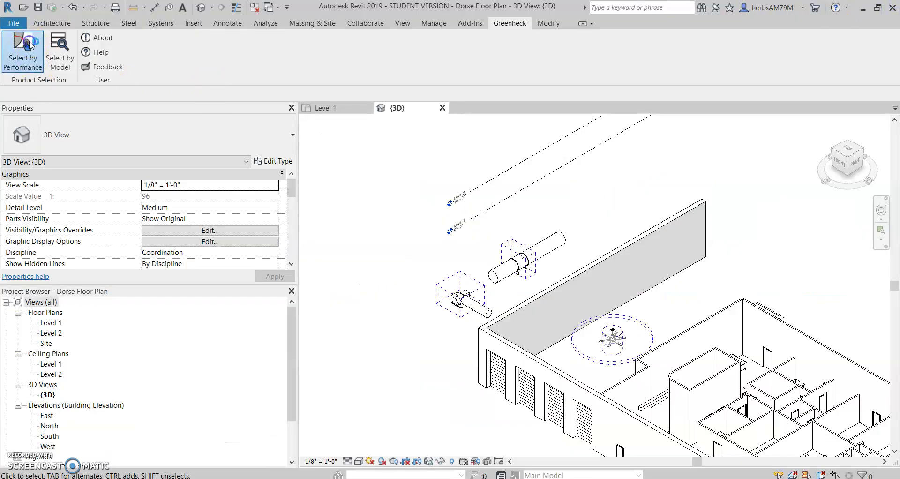
Open Greenheck's selection by performance in a maximized window and choose the Wall Mounted fan category
left_click(29, 44)
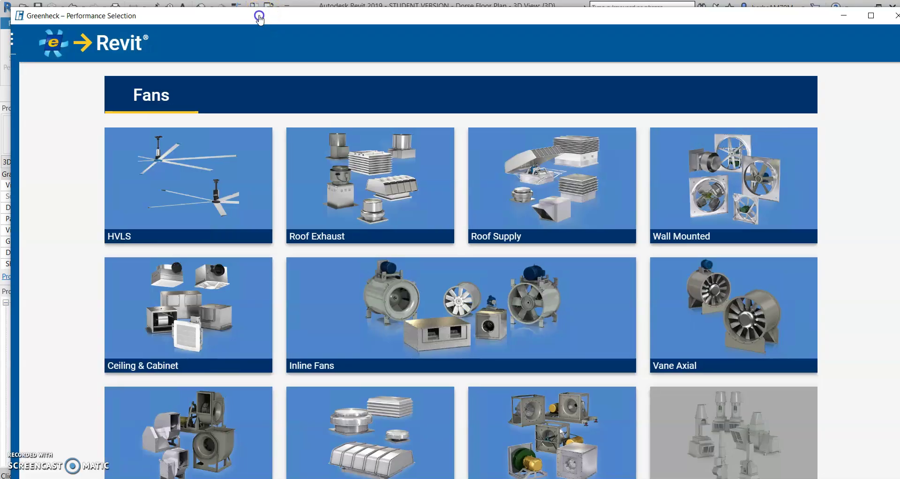
double_click(413, 18)
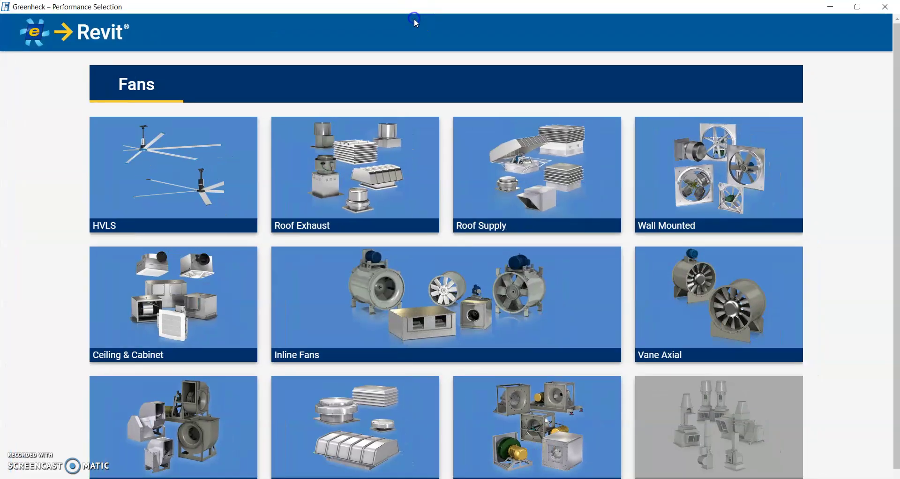
left_click(747, 158)
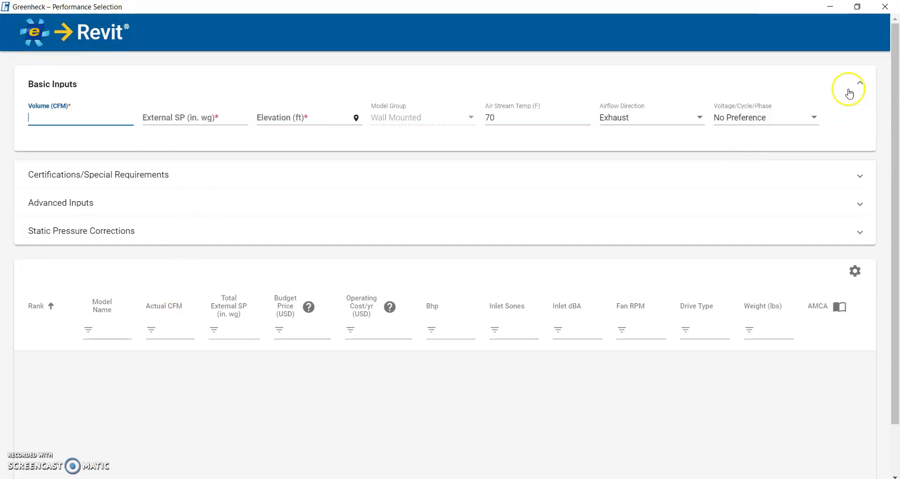
Enter a volume of 1000 CFM, an external static pressure of 1 in. wg and an elevation of 100 ft
left_click(108, 113)
left_click(106, 119)
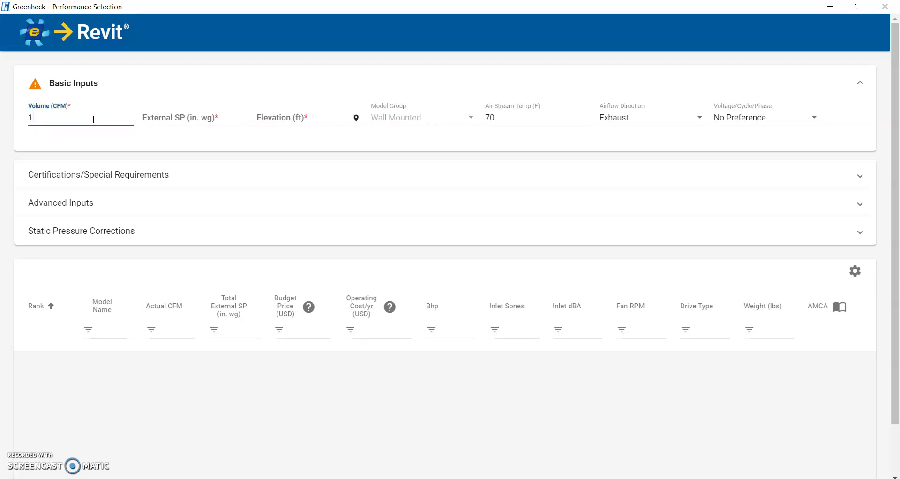
key("Tab")
key("Tab")
type("1000")
key("Tab")
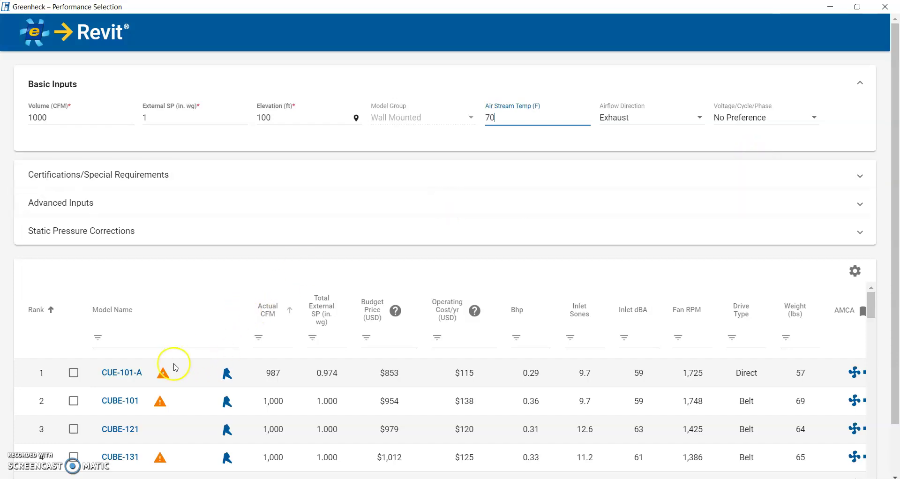
Open the CUE-101-A product information and examine its fan curves, dimensions and AMCA certification details
left_click(122, 372)
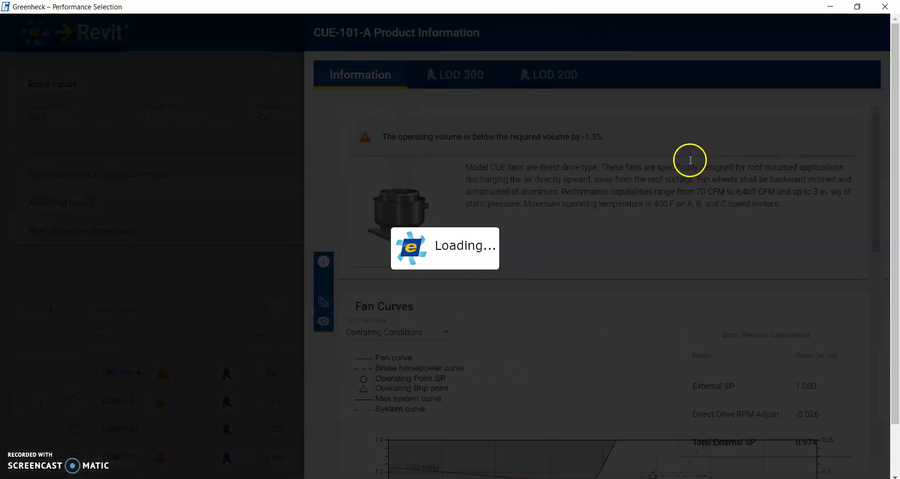
scroll(542, 156, "down", 15)
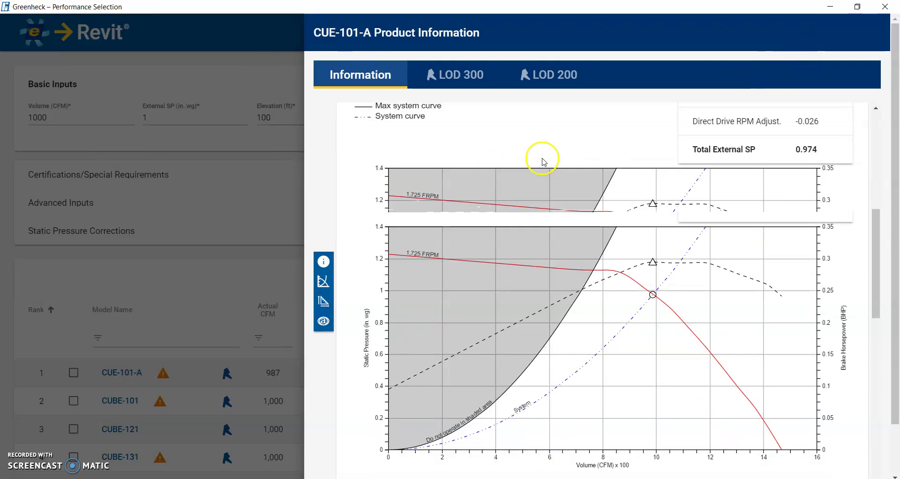
scroll(629, 171, "up", 15)
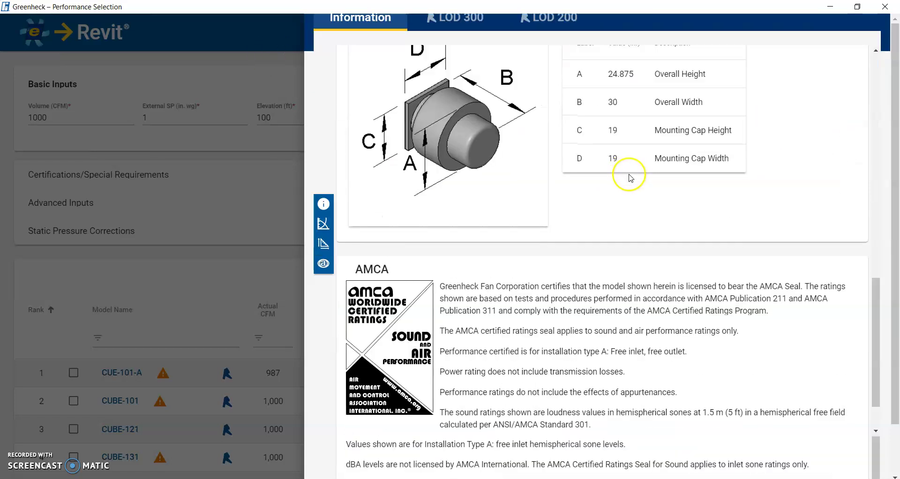
scroll(586, 155, "down", 18)
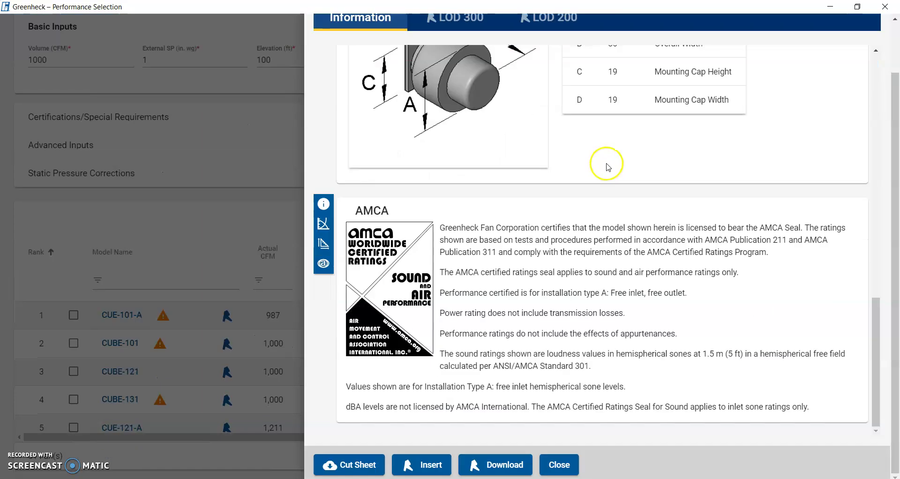
Tag the CUE-101-A LOD 300 family EF-2, start its zip download, cancel the save and close the performance selection
left_click(494, 469)
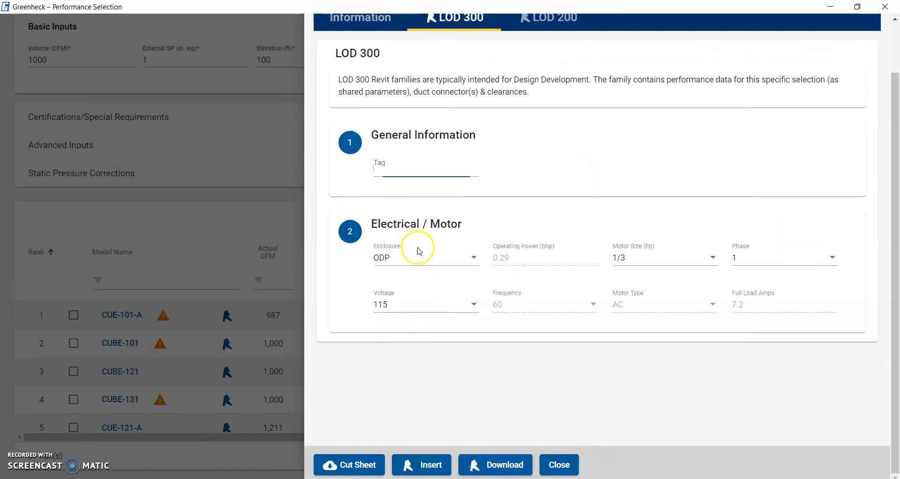
left_click(500, 460)
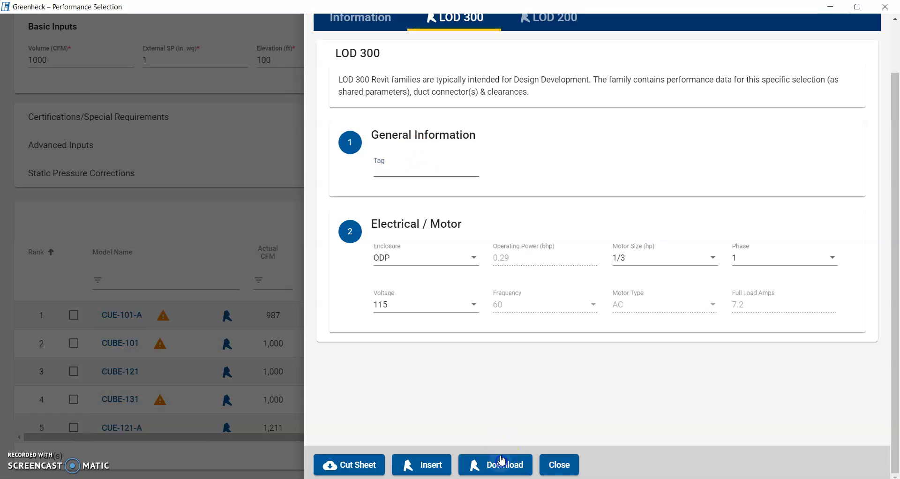
left_click(457, 166)
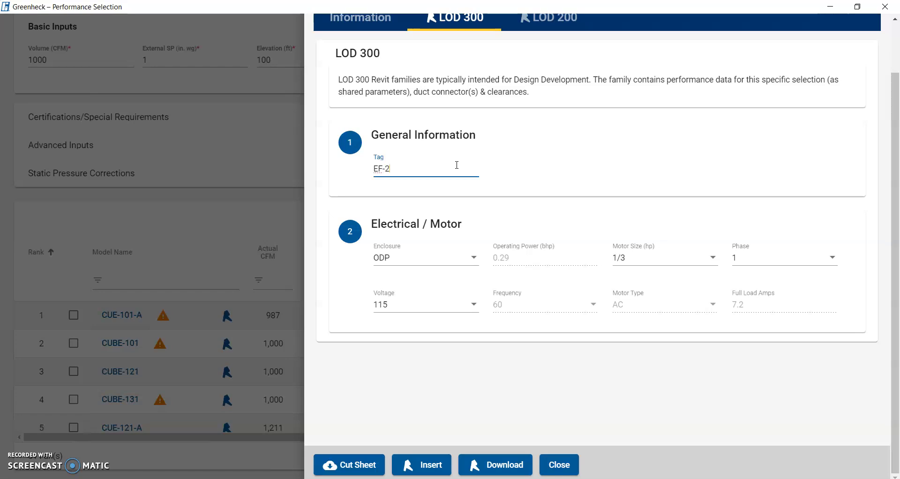
left_click(494, 460)
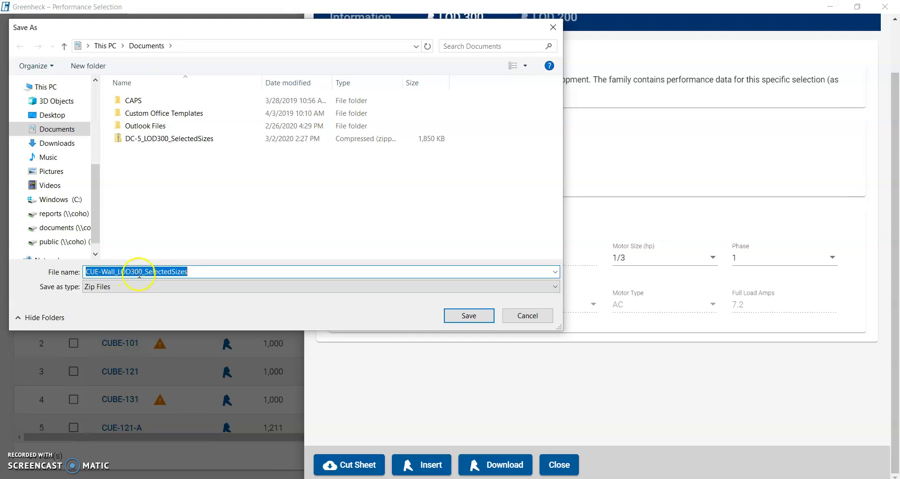
left_click(527, 315)
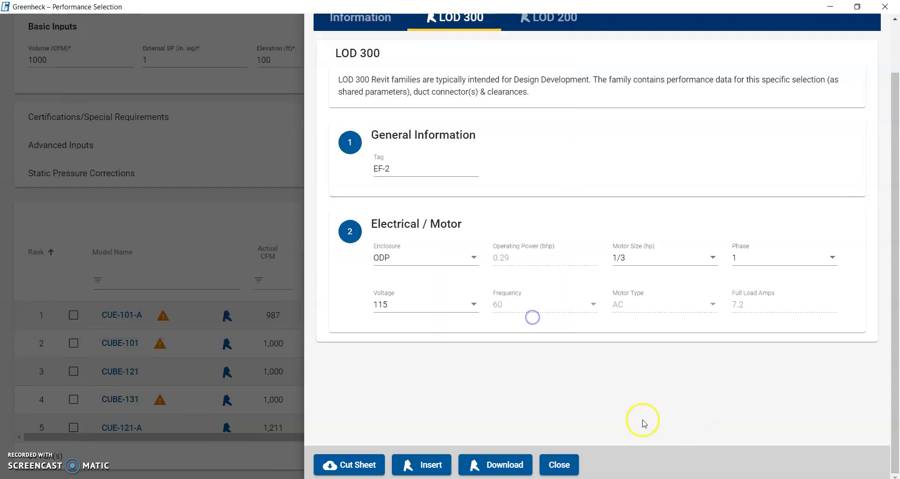
left_click(569, 464)
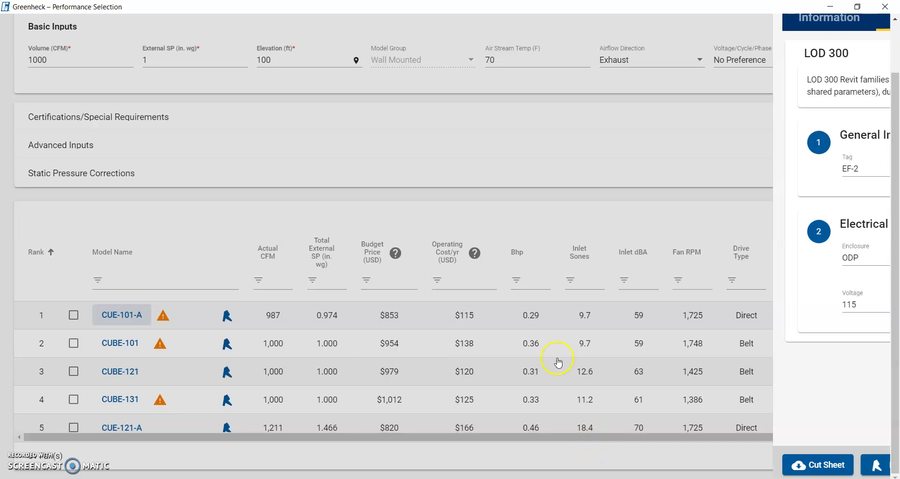
scroll(837, 77, "up", 2)
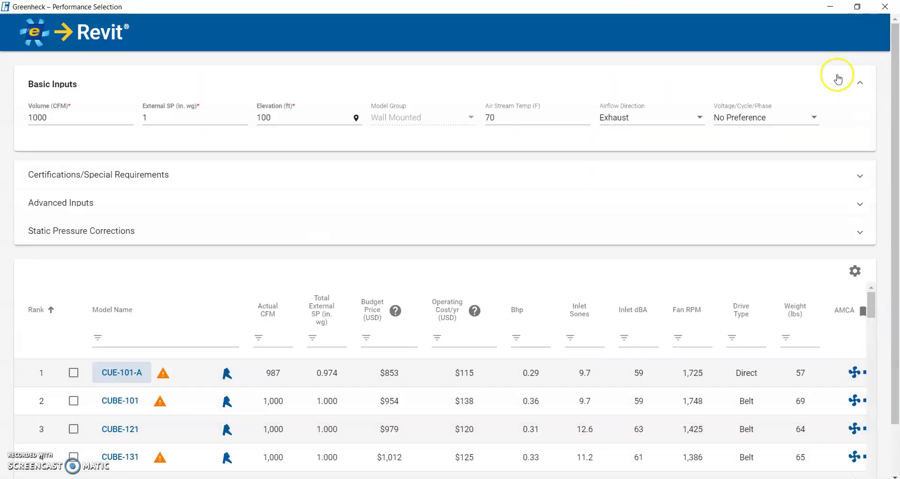
left_click(887, 8)
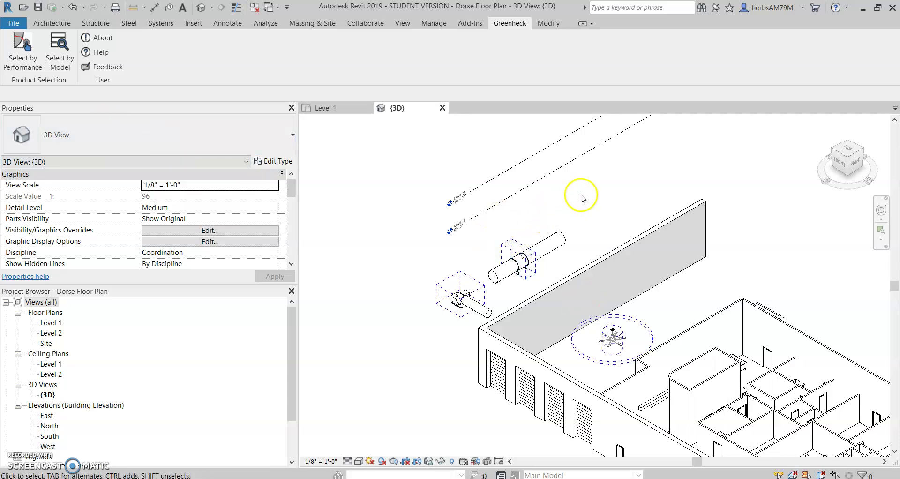
Switch the 3D view to the top orientation and examine the fans' layout beside and inside the building
scroll(536, 193, "down", 3)
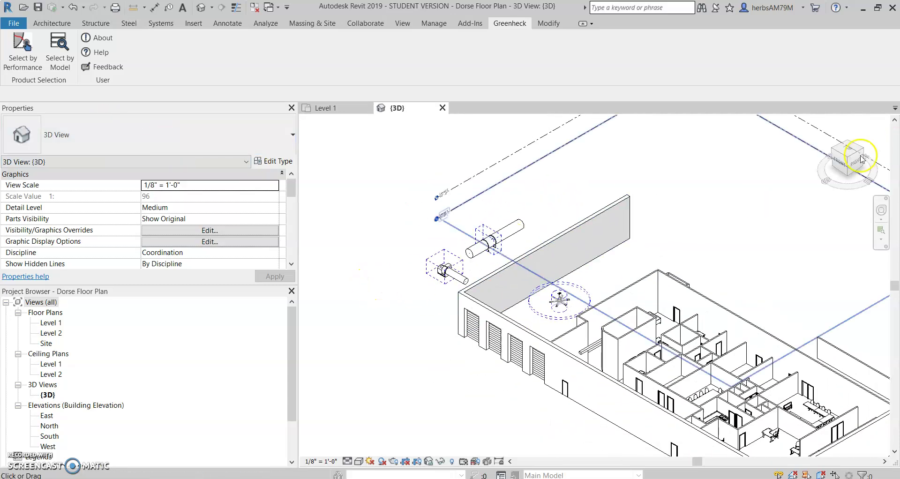
left_click(842, 156)
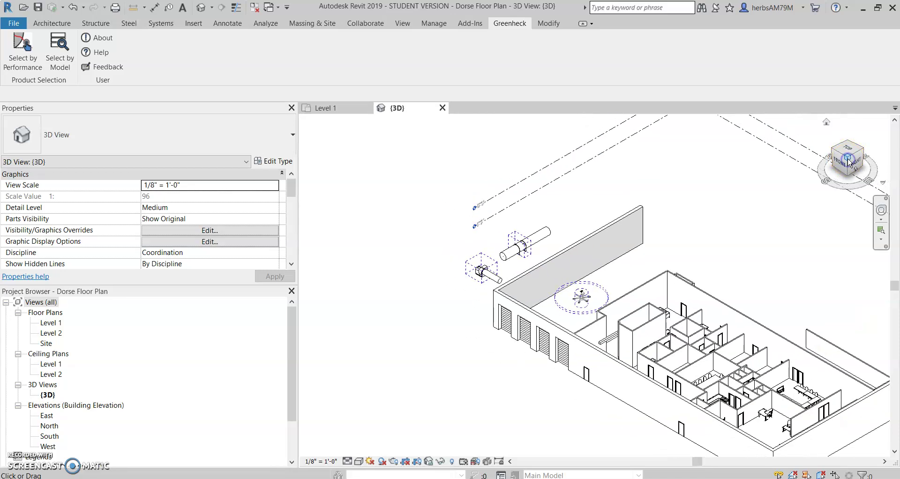
left_click(842, 156)
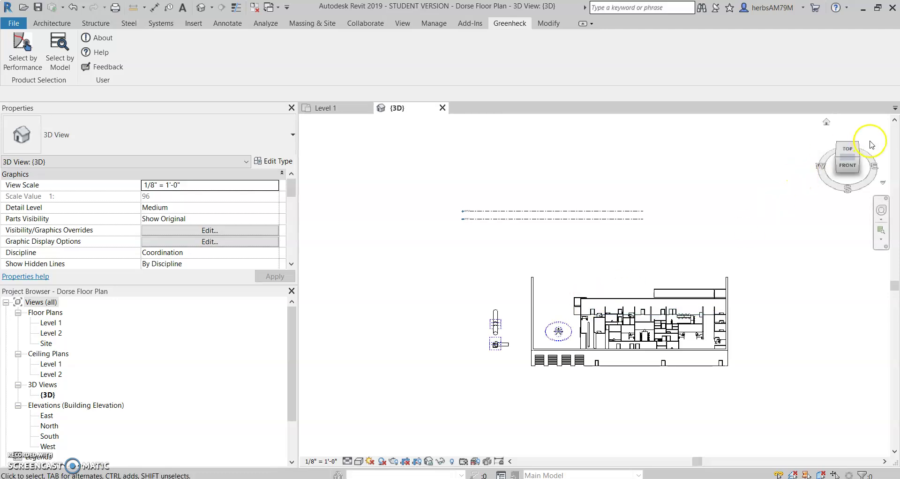
left_click(850, 151)
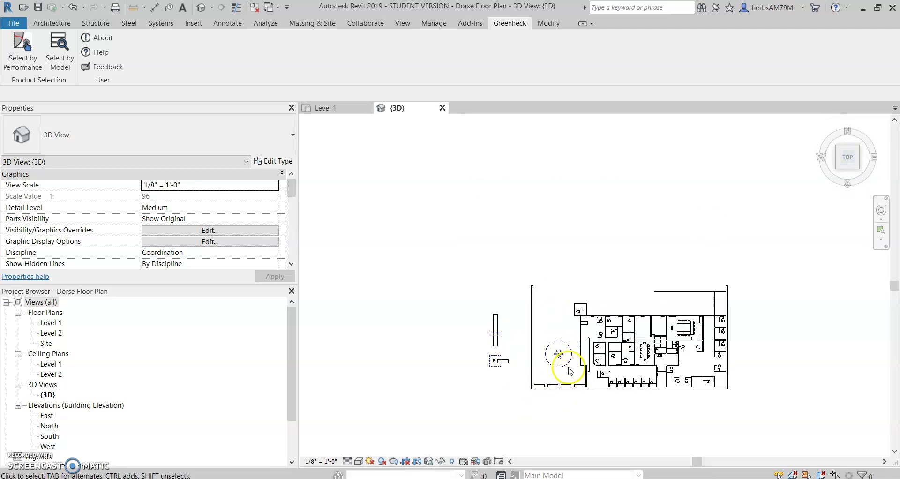
scroll(499, 338, "up", 3)
scroll(422, 257, "up", 2)
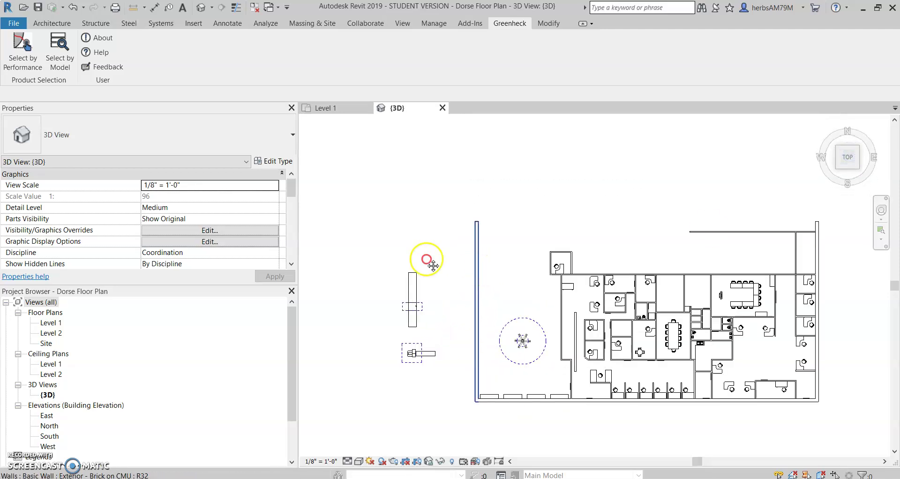
middle_click_drag(444, 255, 449, 266)
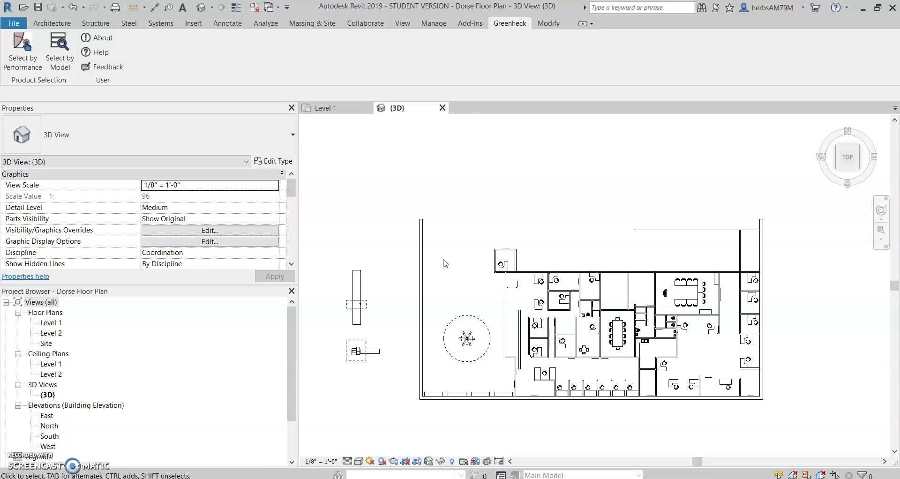
left_click(472, 244)
left_click(458, 201)
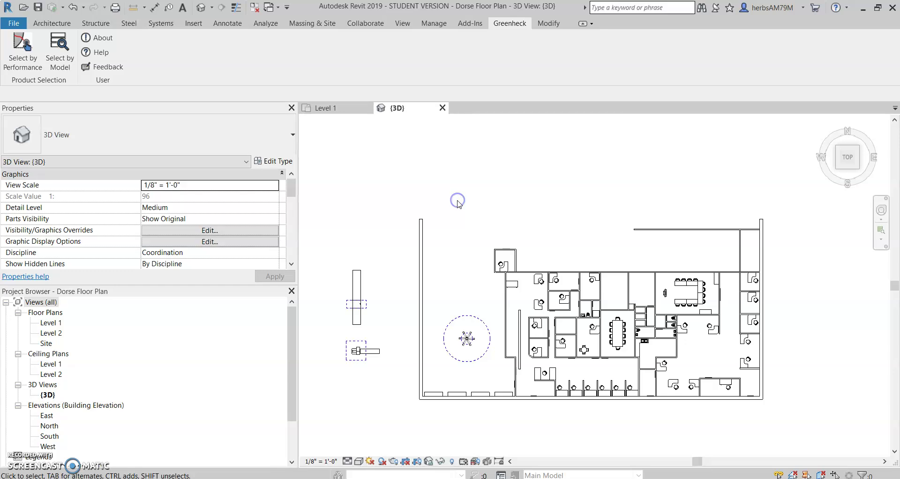